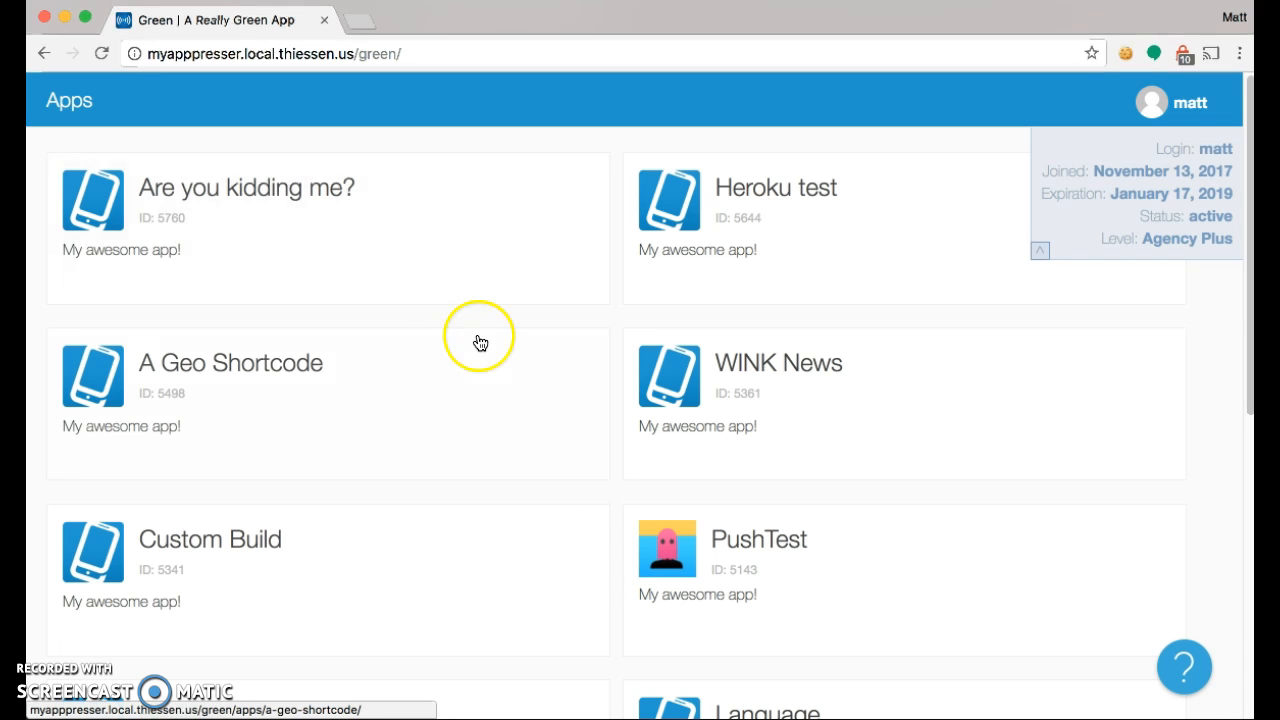
Create a new app titled "School App" from the School template and advance to the plugin installation stage
scroll(477, 340, "down", 5)
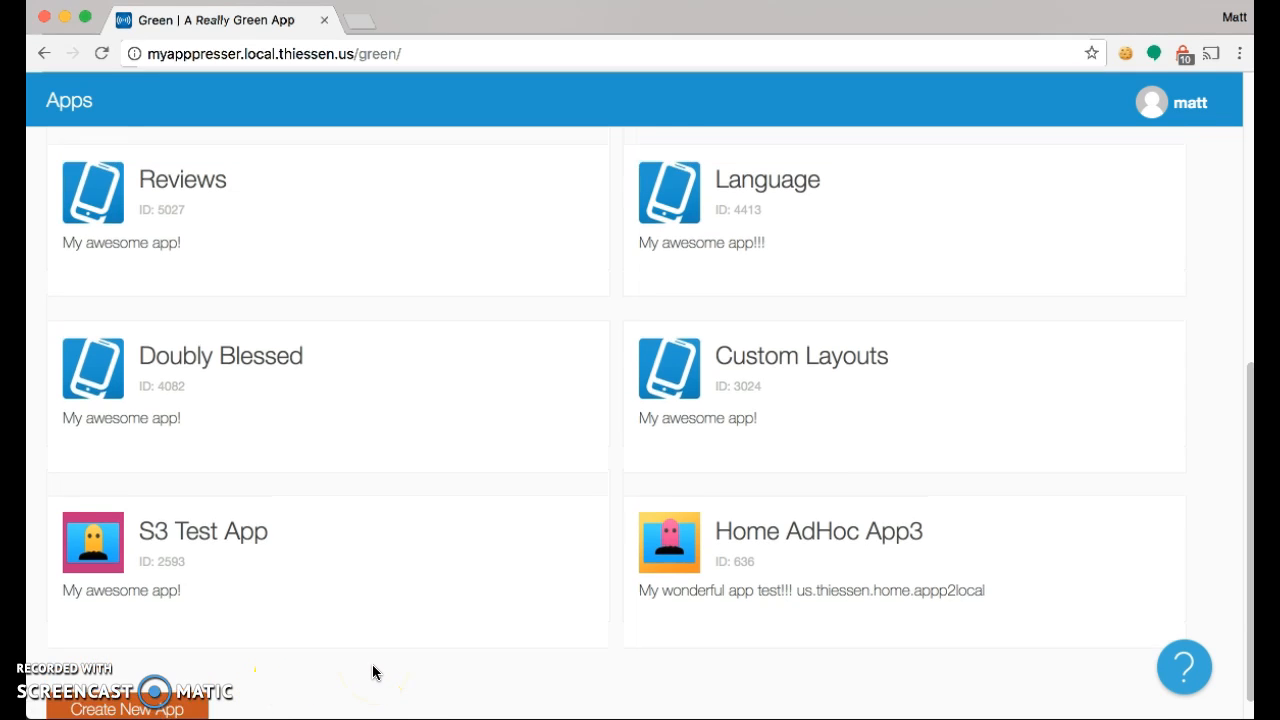
left_click(180, 700)
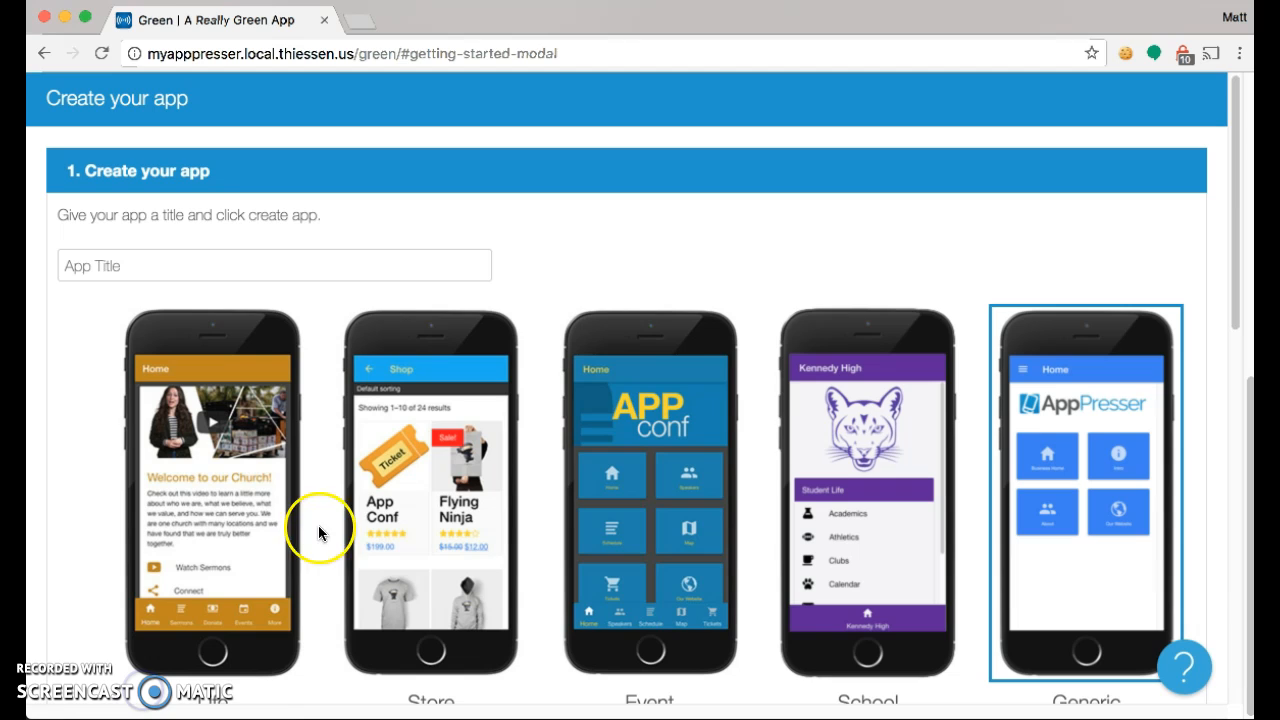
left_click(845, 435)
left_click(96, 266)
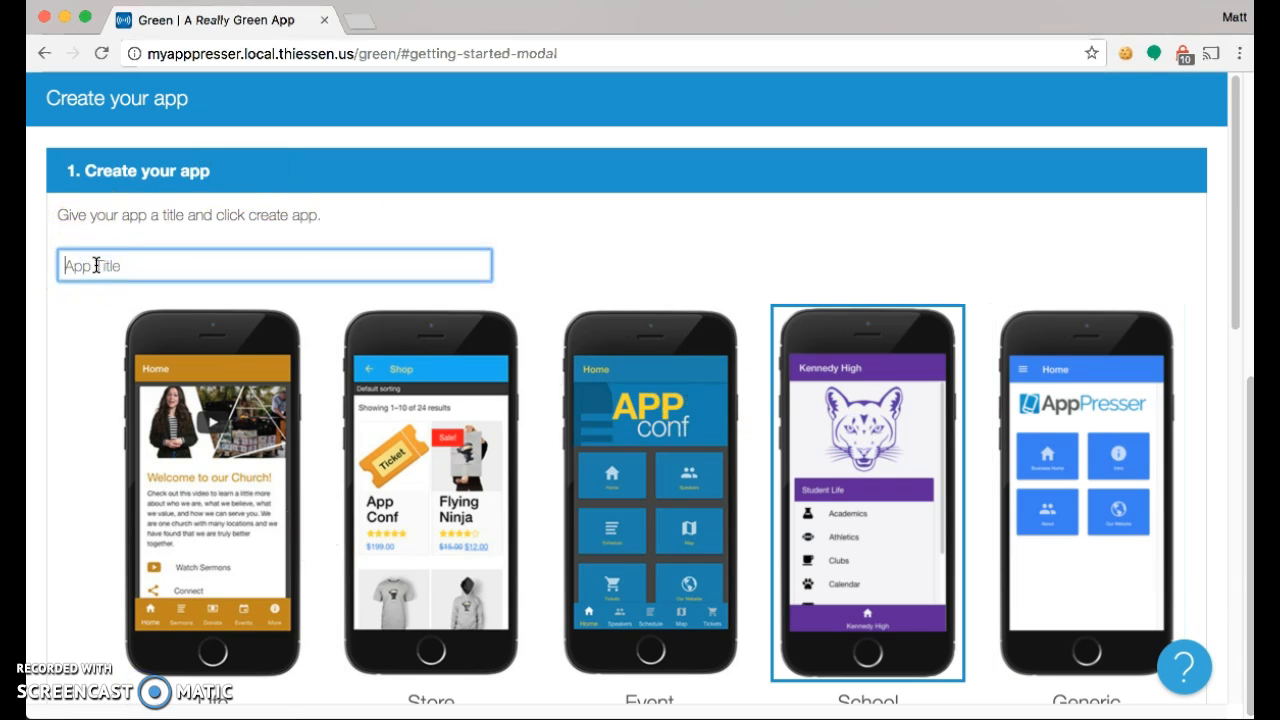
type("C")
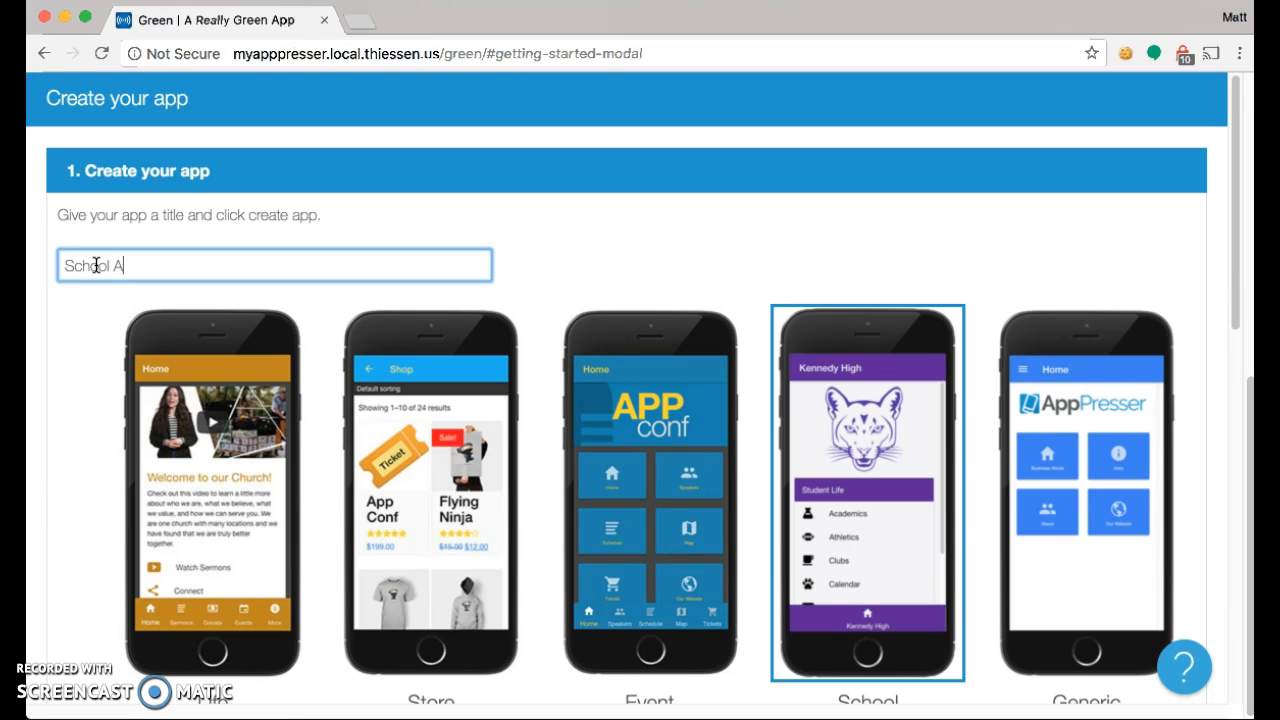
left_click(152, 280)
scroll(152, 280, "down", 10)
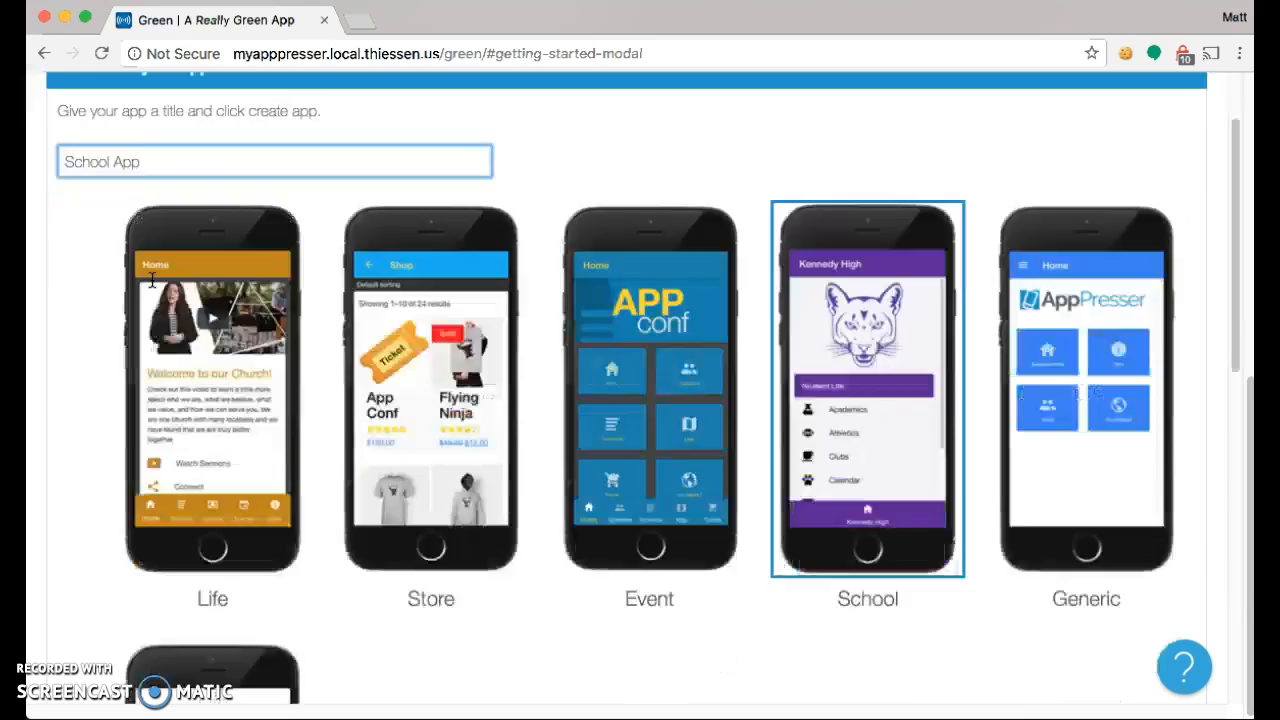
left_click(98, 526)
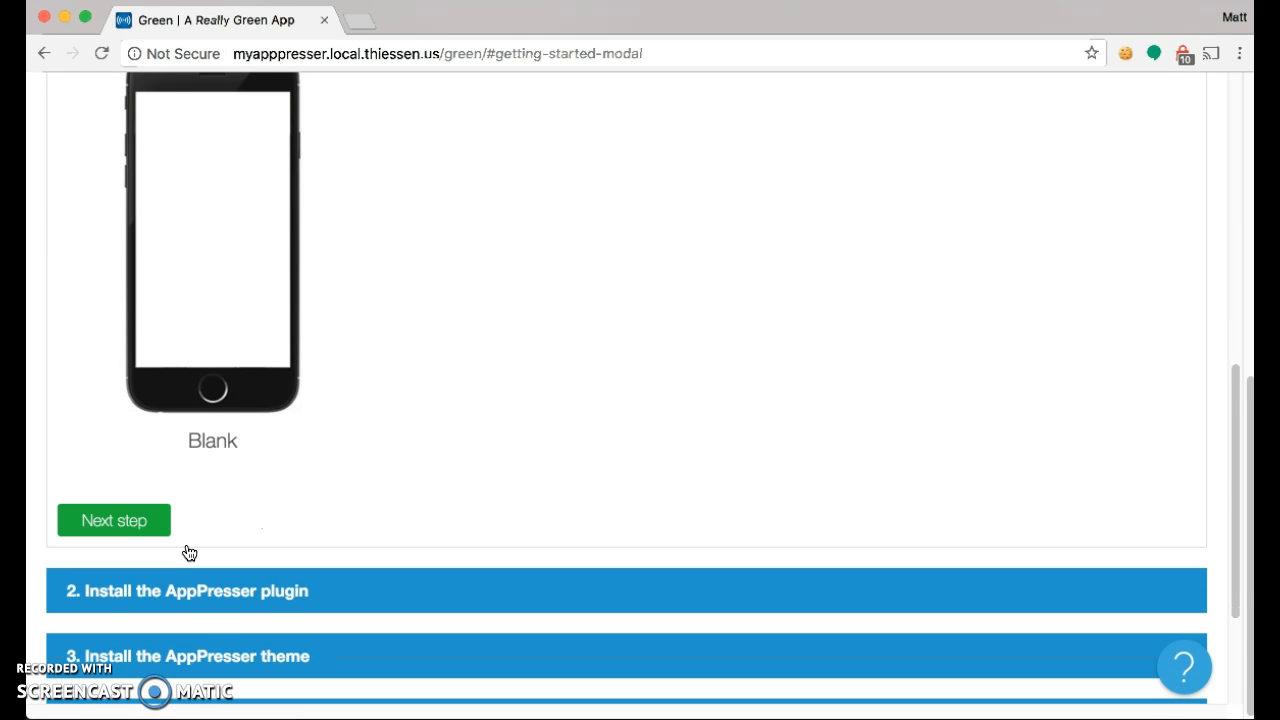
left_click(148, 528)
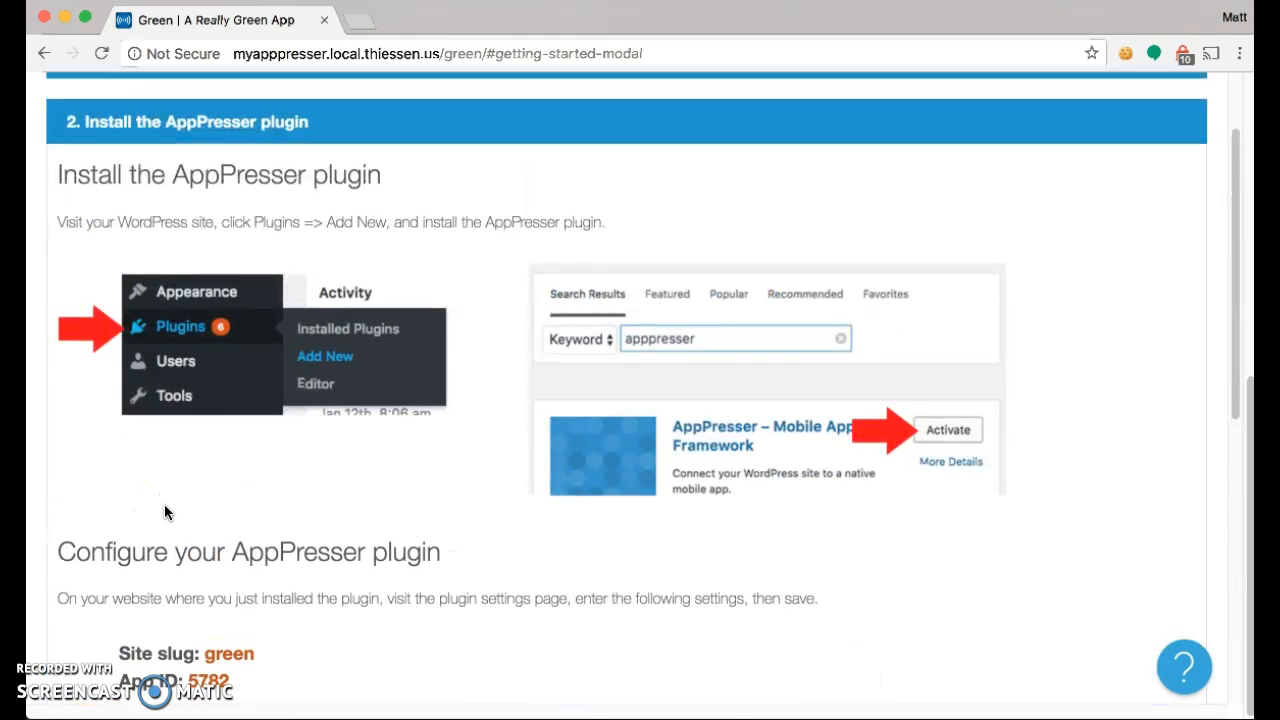
Move past the plugin setup instructions and open School App for customizing and building
scroll(443, 239, "down", 10)
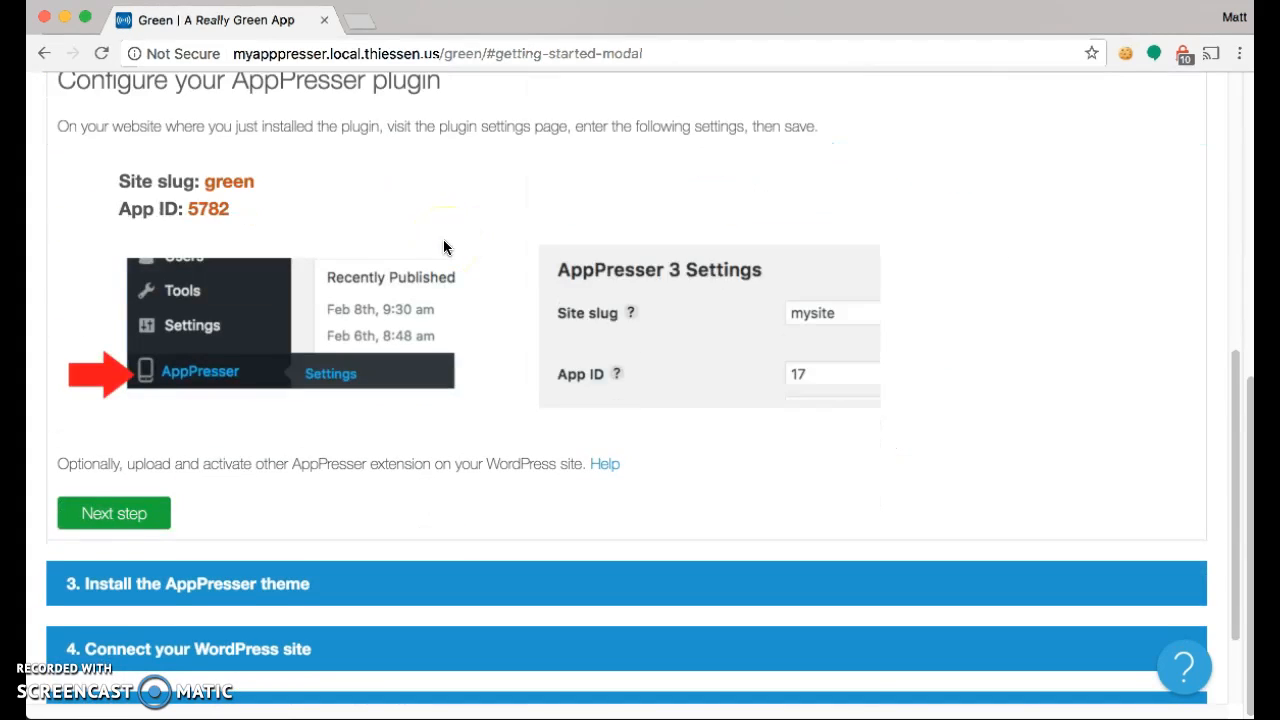
left_click(88, 655)
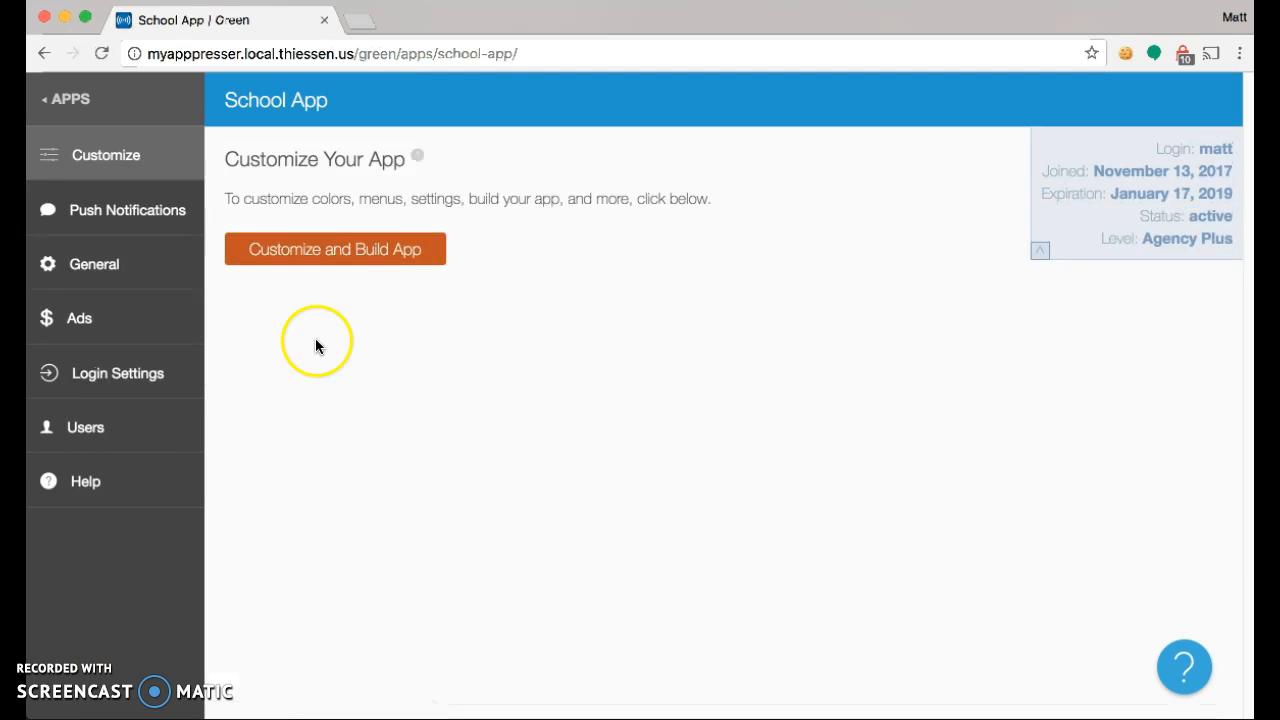
left_click(362, 252)
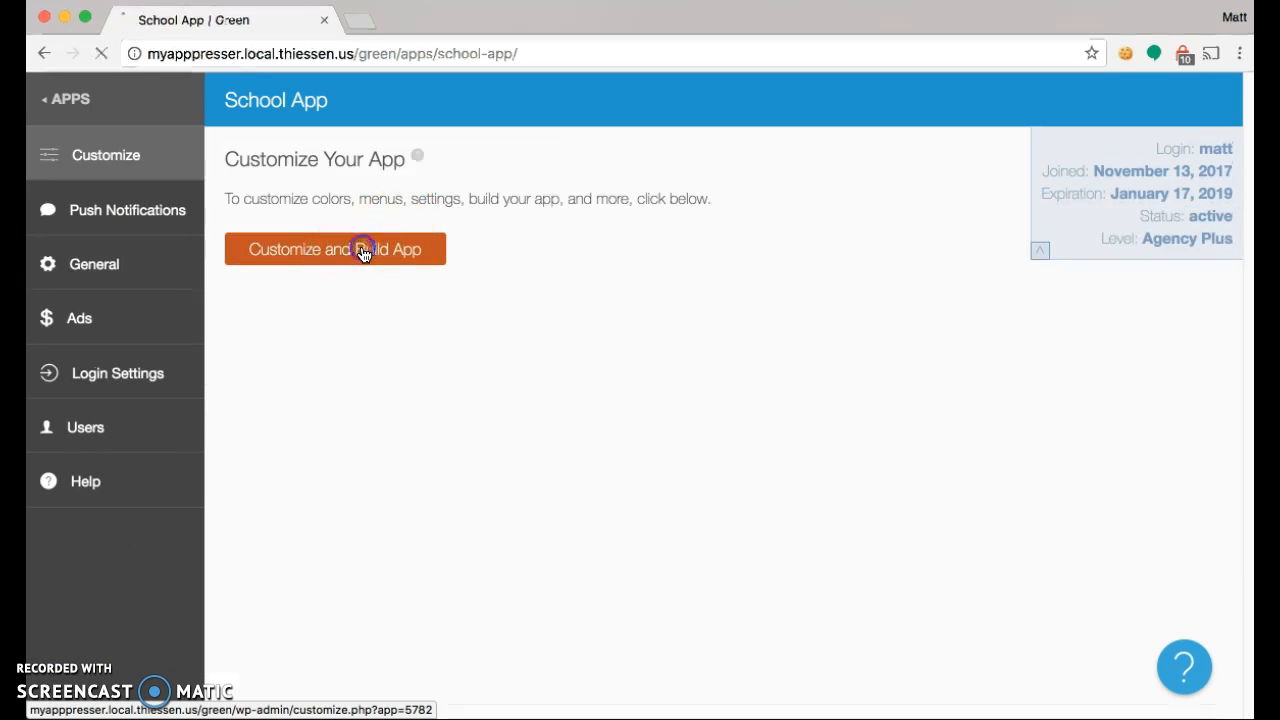
left_click(286, 251)
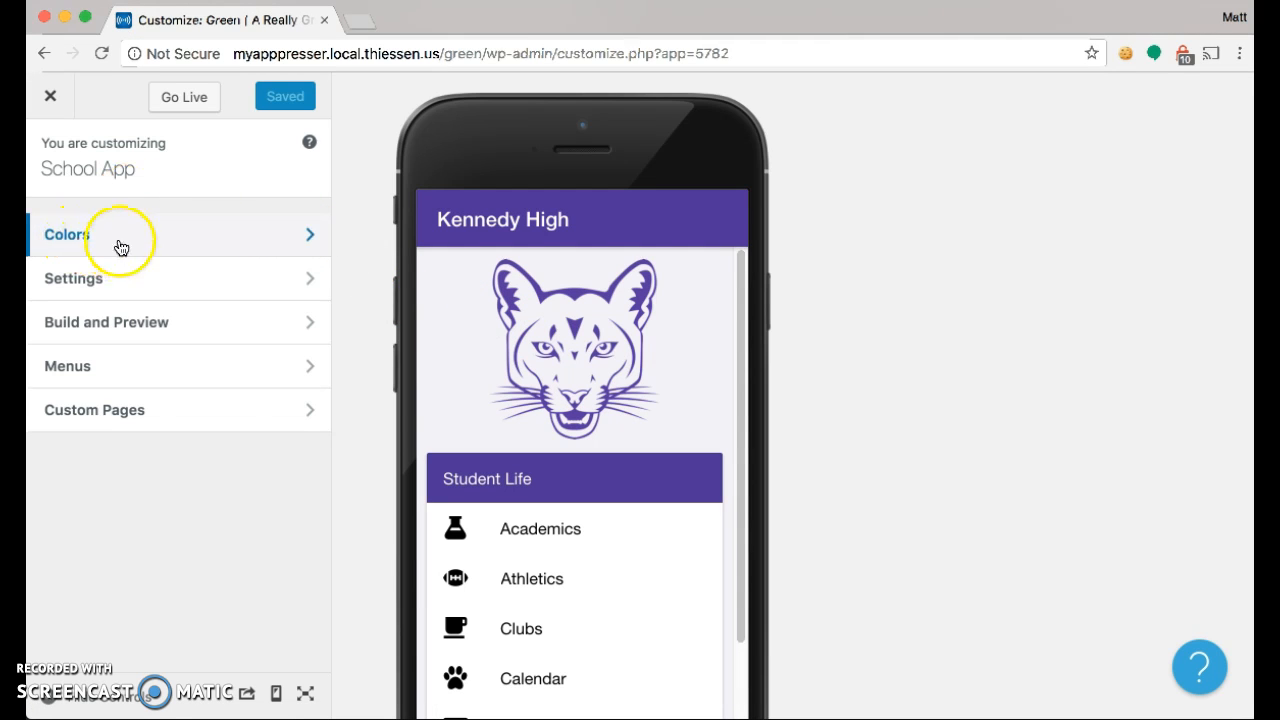
Set the app's Toolbar/Tab Background color to teal #35bfba
left_click(192, 235)
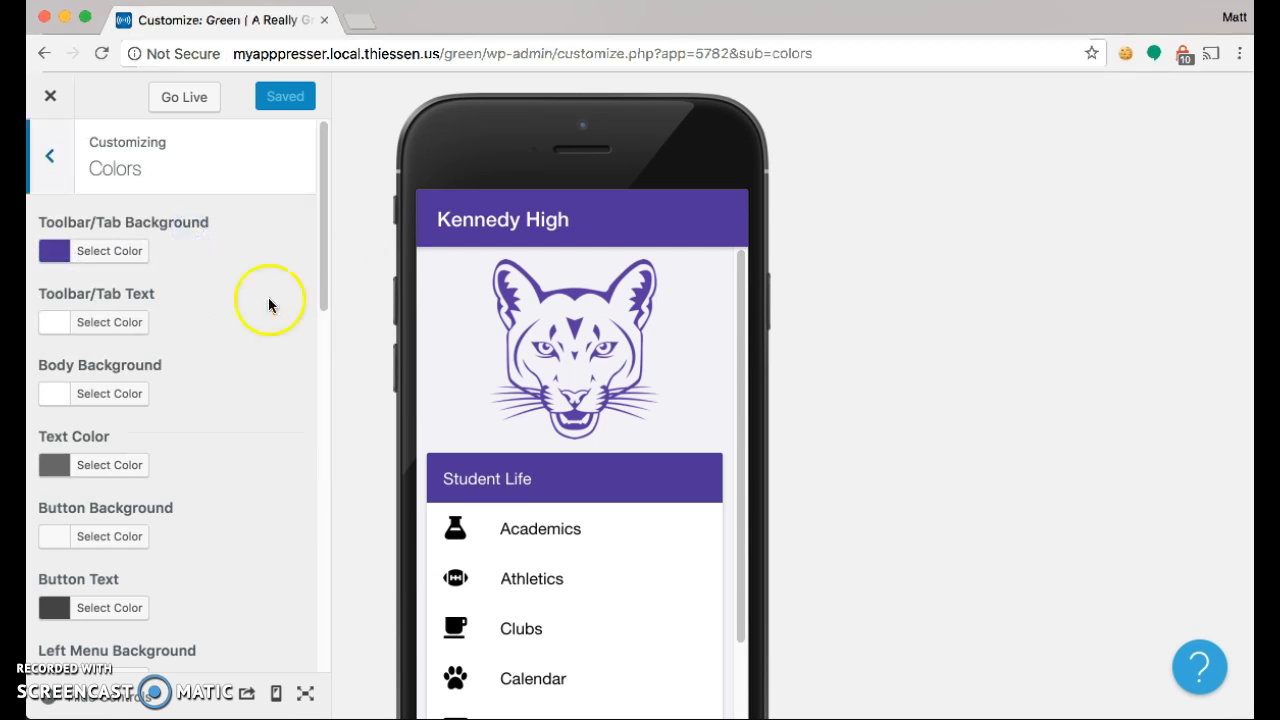
left_click(106, 250)
mouse_move(160, 341)
left_mouse_down()
mouse_move(151, 311)
mouse_move(177, 374)
mouse_move(167, 317)
mouse_move(142, 333)
left_mouse_up()
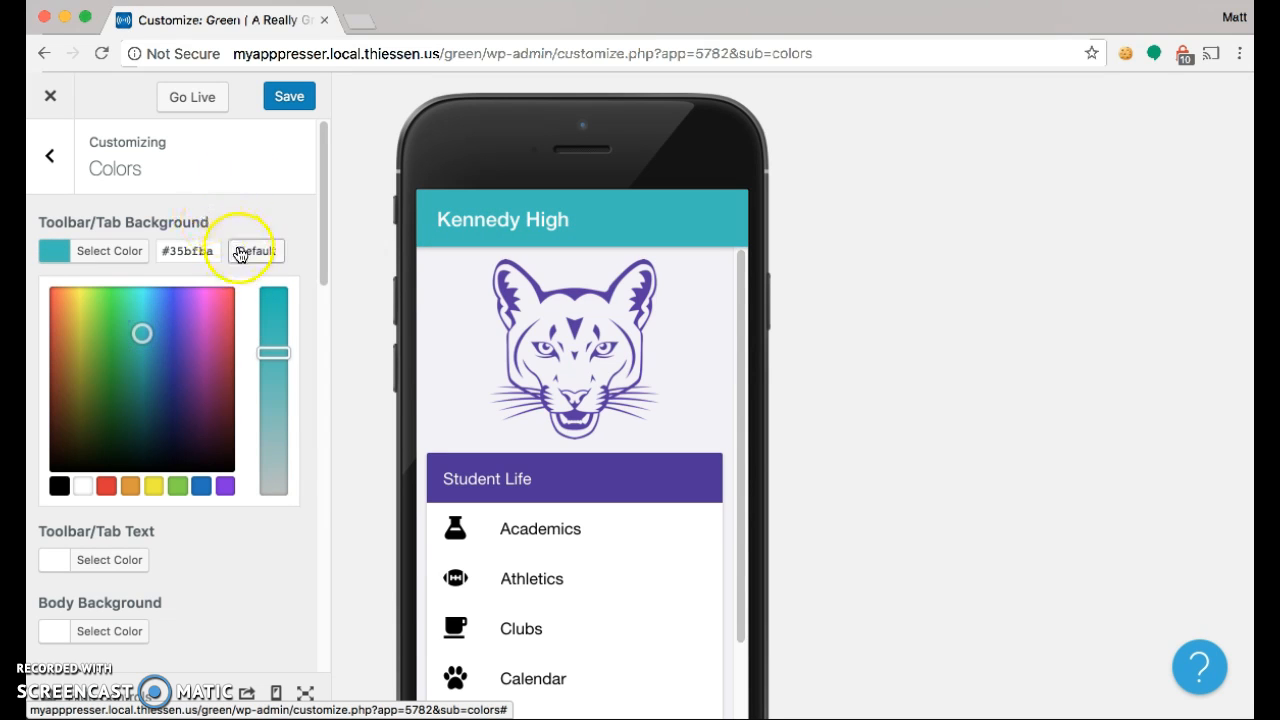
left_click(284, 220)
Set the Link Color to a teal similar to the toolbar background
scroll(95, 495, "down", 10)
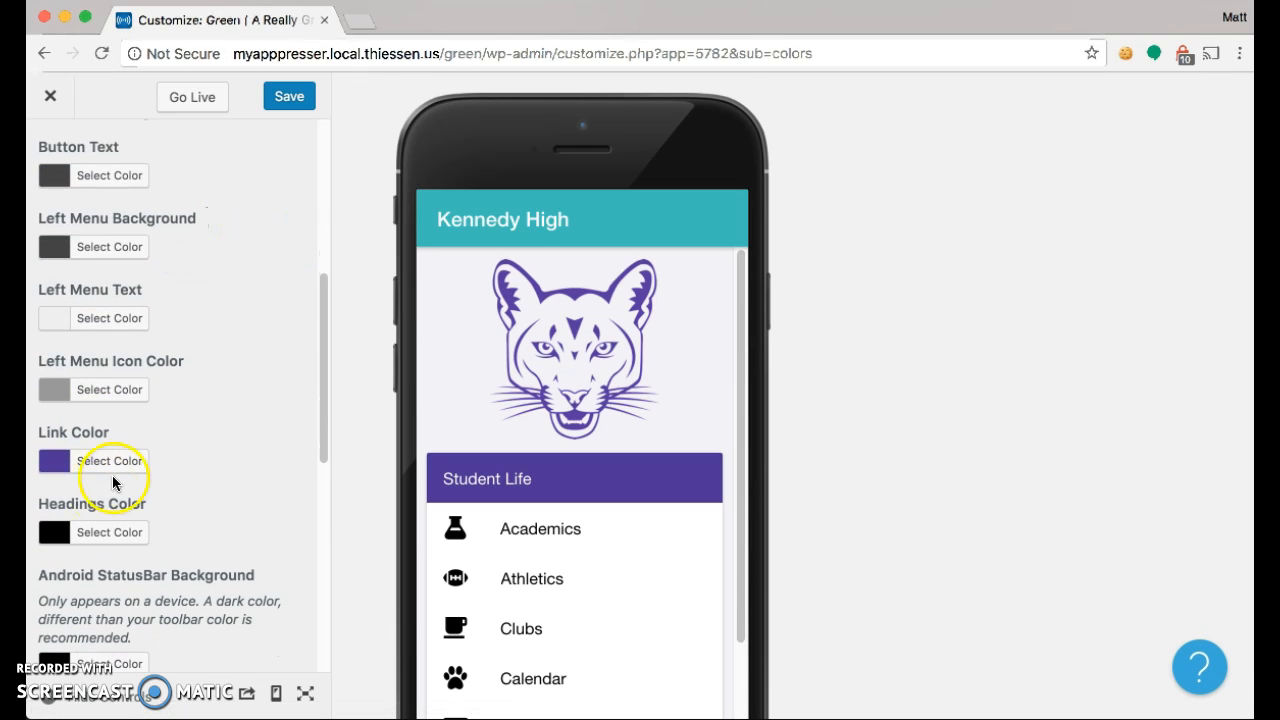
left_click(113, 460)
mouse_move(128, 543)
left_mouse_down()
mouse_move(147, 533)
mouse_move(134, 560)
mouse_move(143, 536)
left_mouse_up()
left_click(261, 369)
Copy the hex code #35bfba from the Toolbar/Tab Background color for use in the Custom CSS
scroll(261, 369, "down", 3)
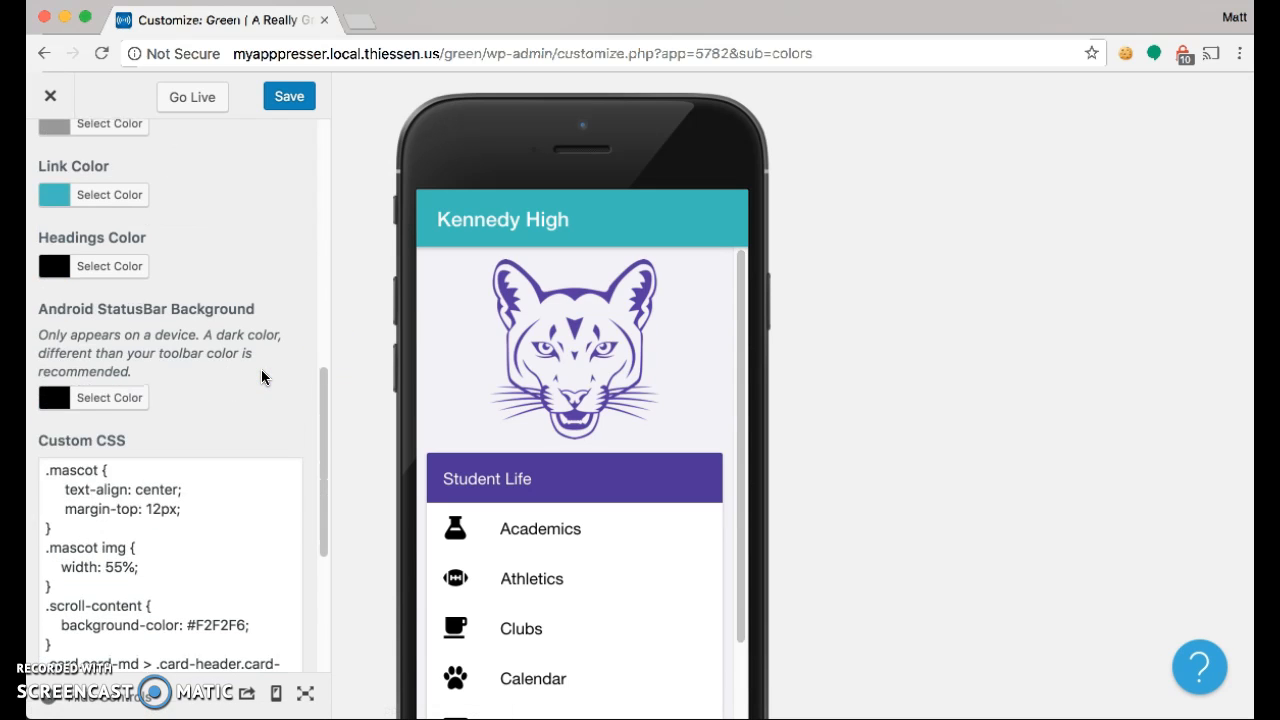
scroll(261, 369, "down", 3)
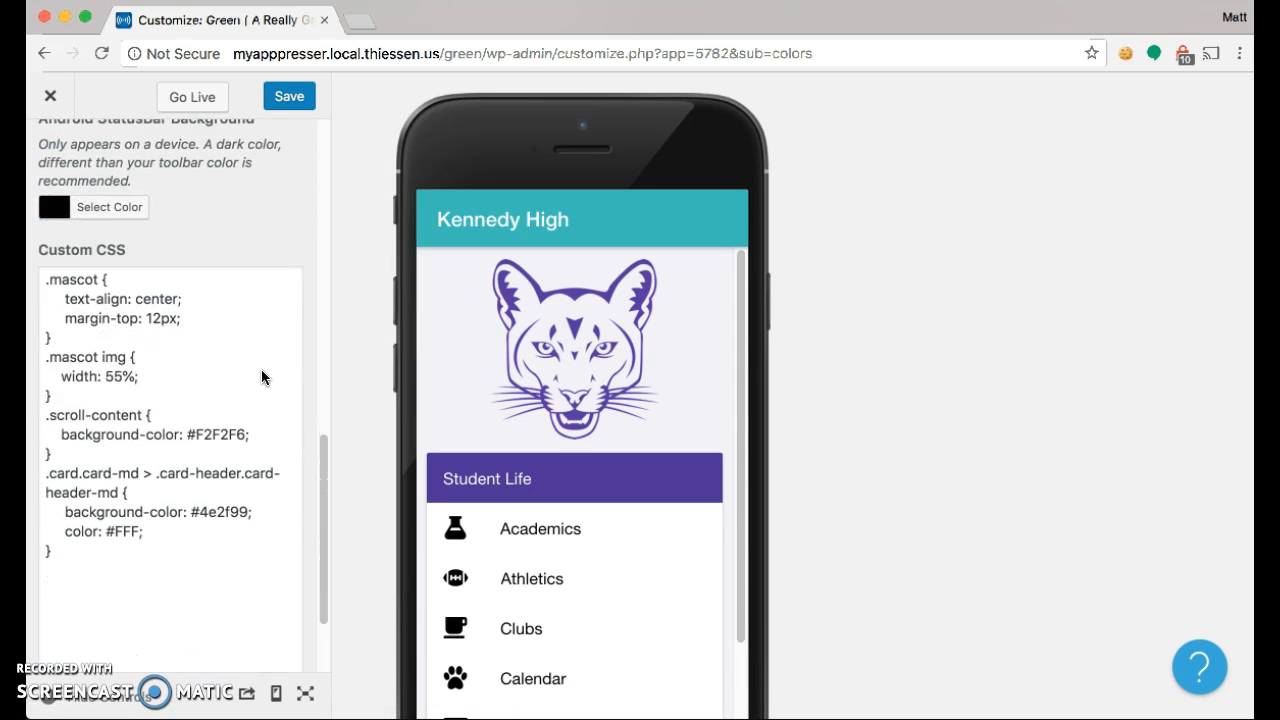
left_click(243, 433)
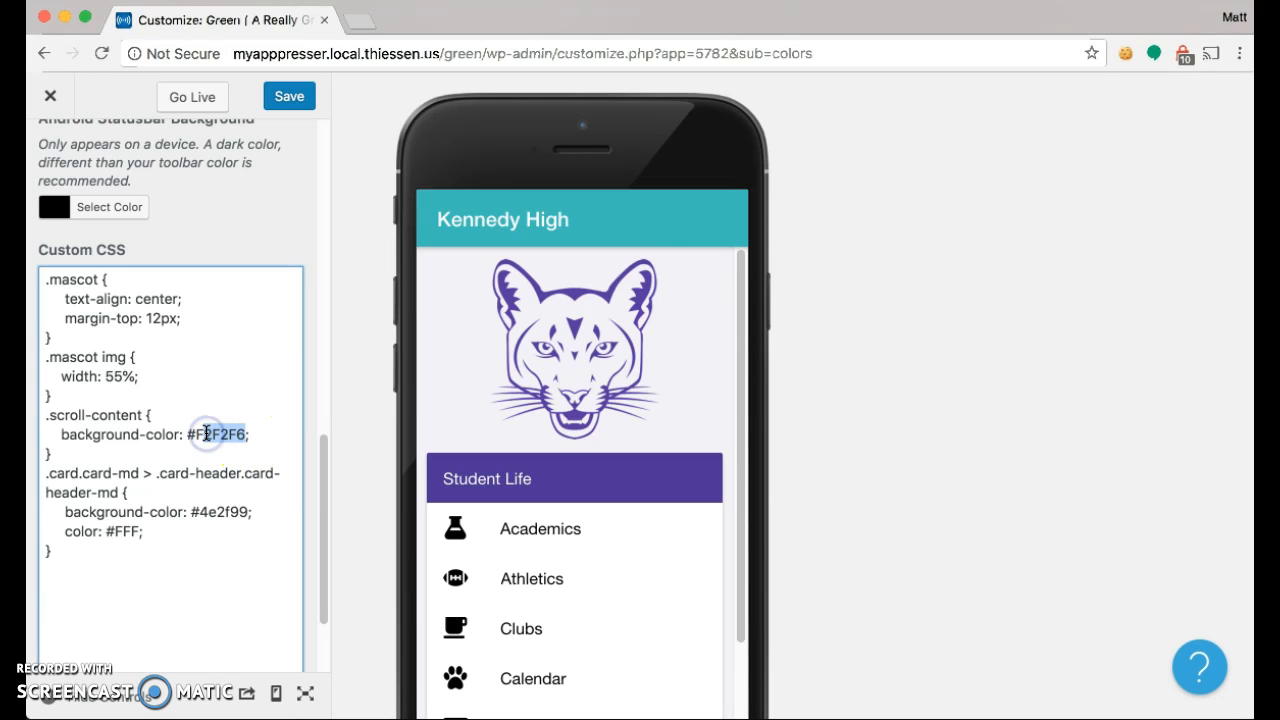
scroll(206, 433, "up", 10)
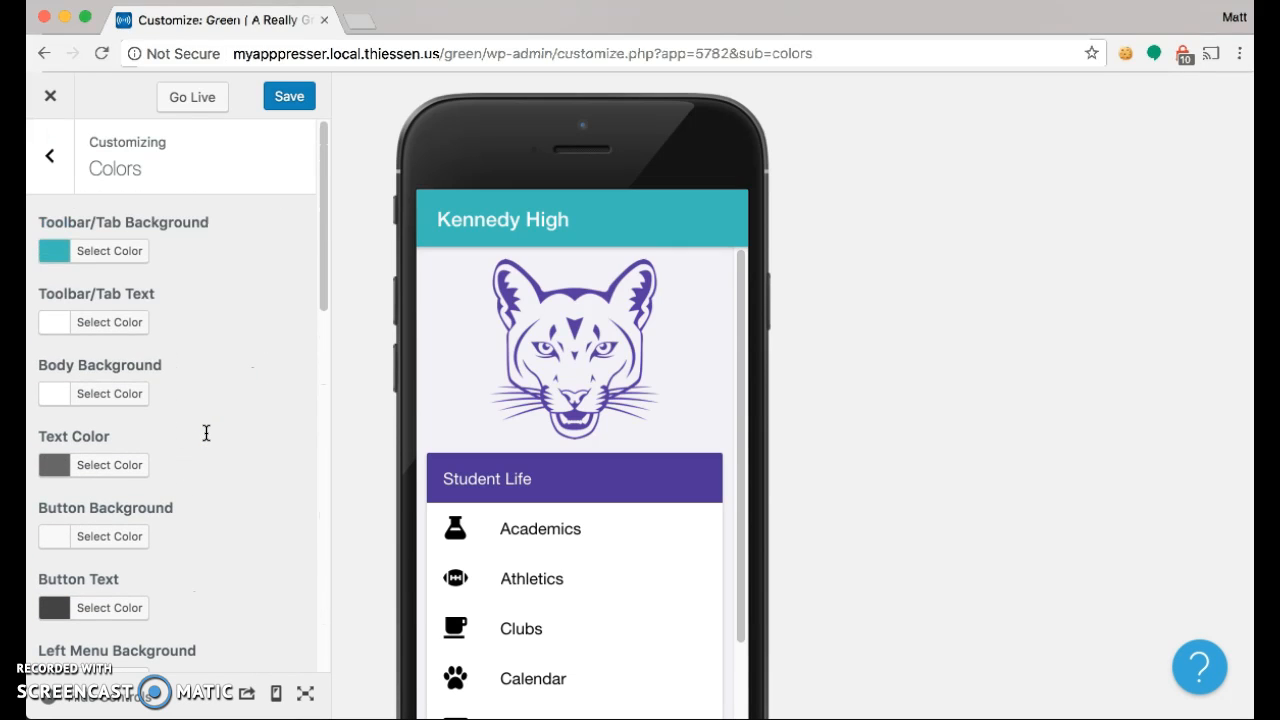
left_click(124, 251)
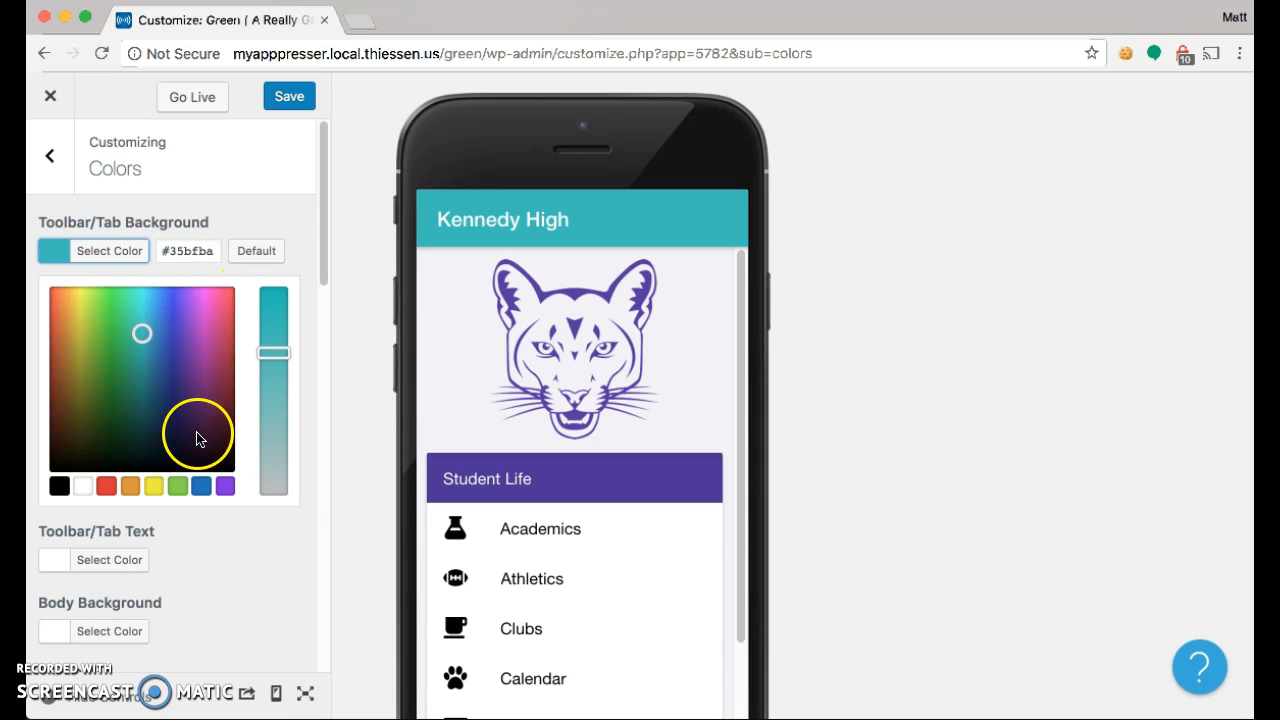
triple_click(180, 249)
key("super+c")
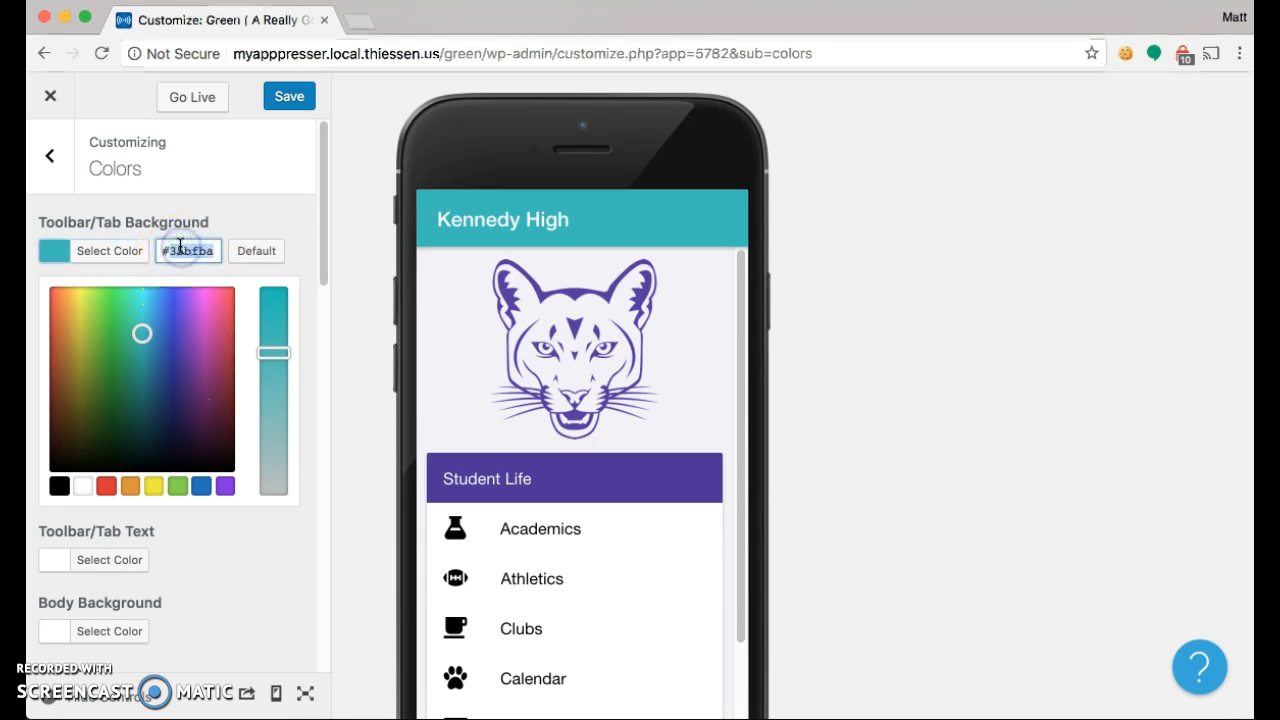
left_click(244, 218)
Try #35bfba as the .scroll-content background color in the Custom CSS and undo the replacement
scroll(245, 221, "down", 10)
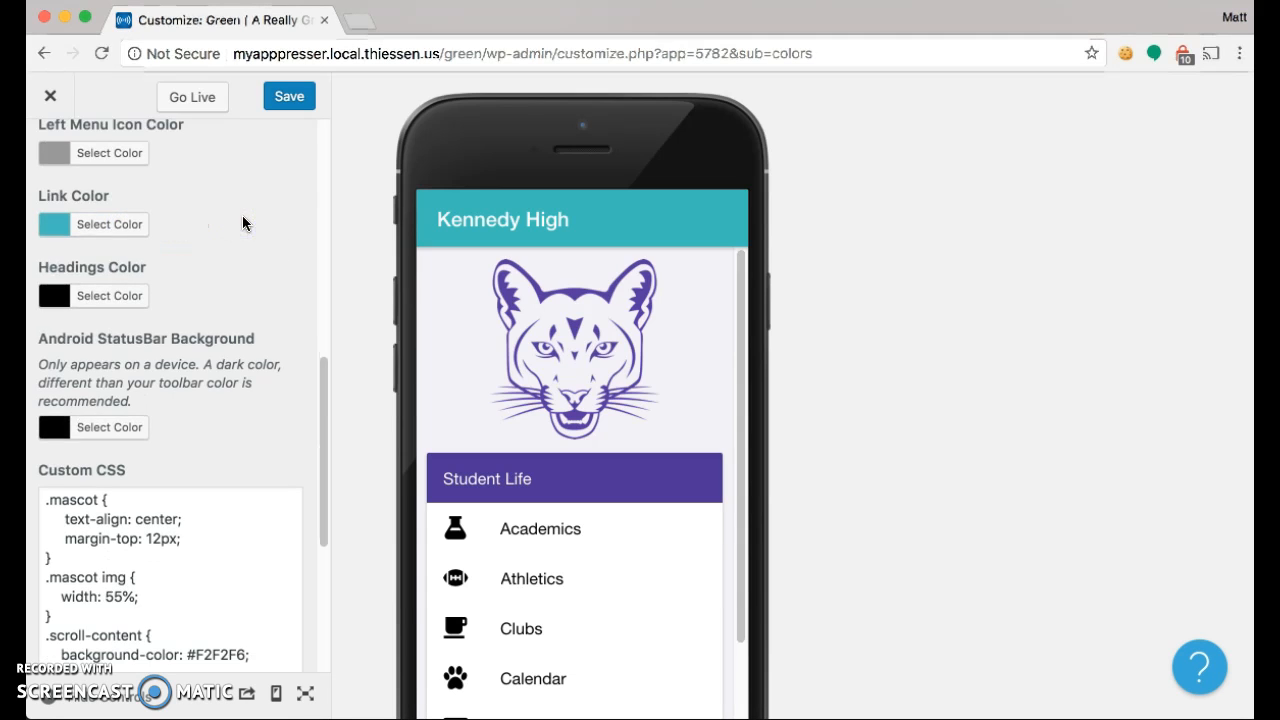
scroll(243, 225, "down", 5)
double_click(220, 407)
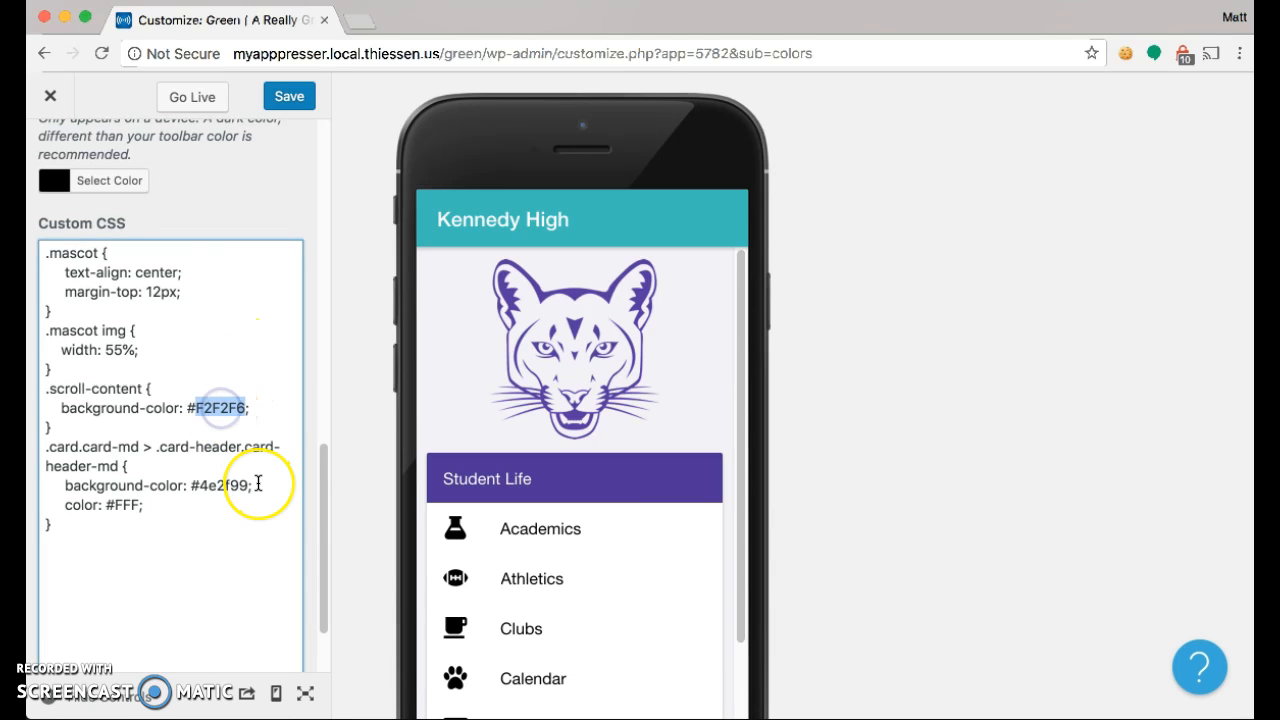
key("super+v")
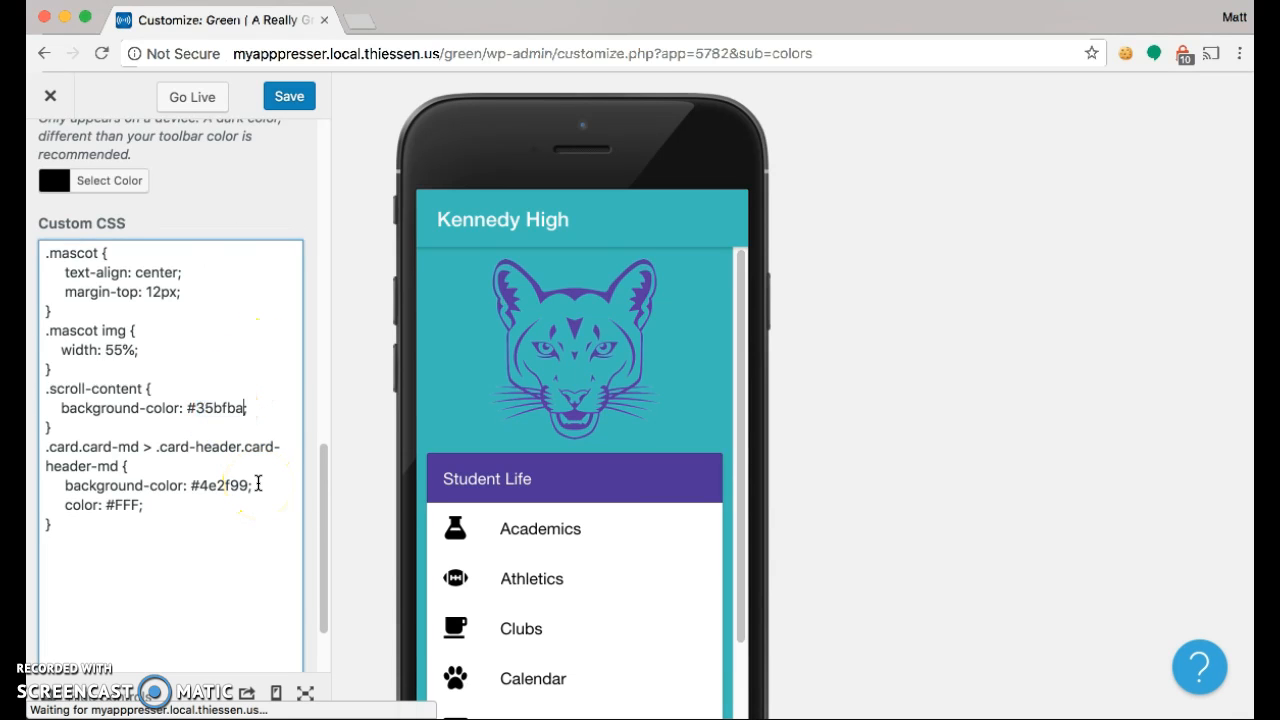
key("super+z")
Set the card header background-color in the Custom CSS to #35bfba and save the app's color changes
double_click(224, 485)
key("super+v")
left_click(222, 530)
scroll(222, 530, "down", 1)
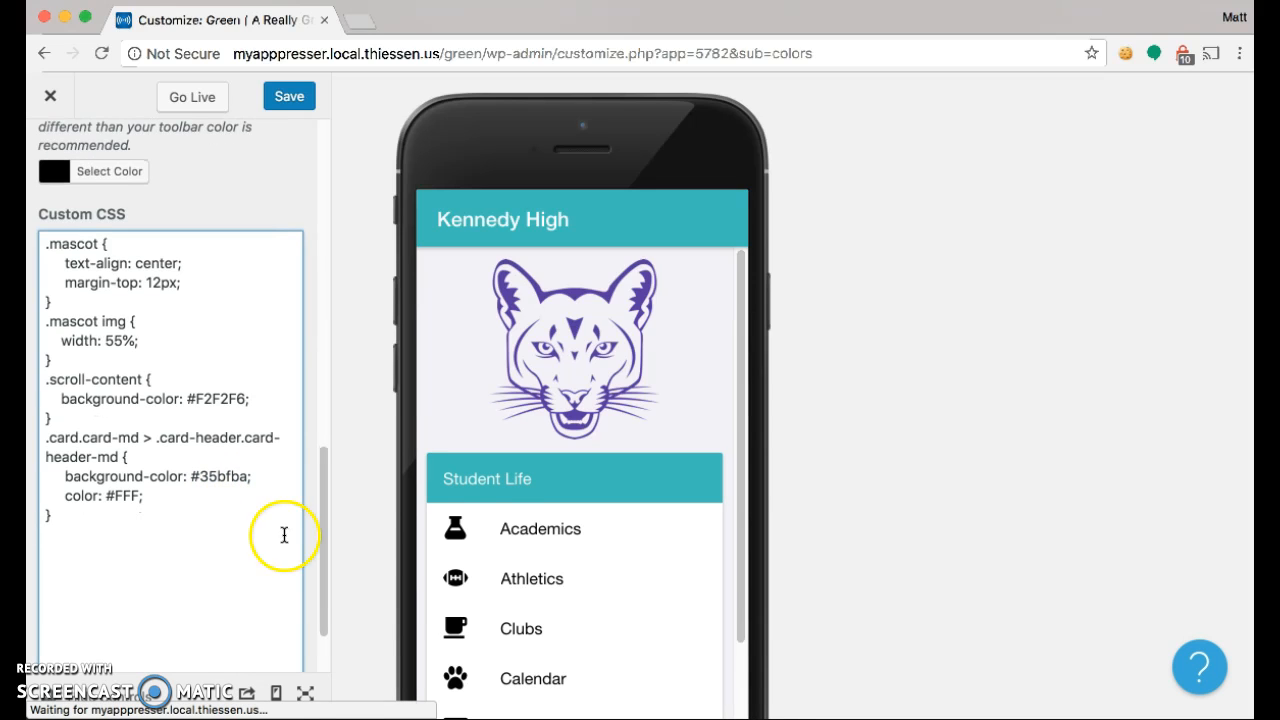
left_click(293, 98)
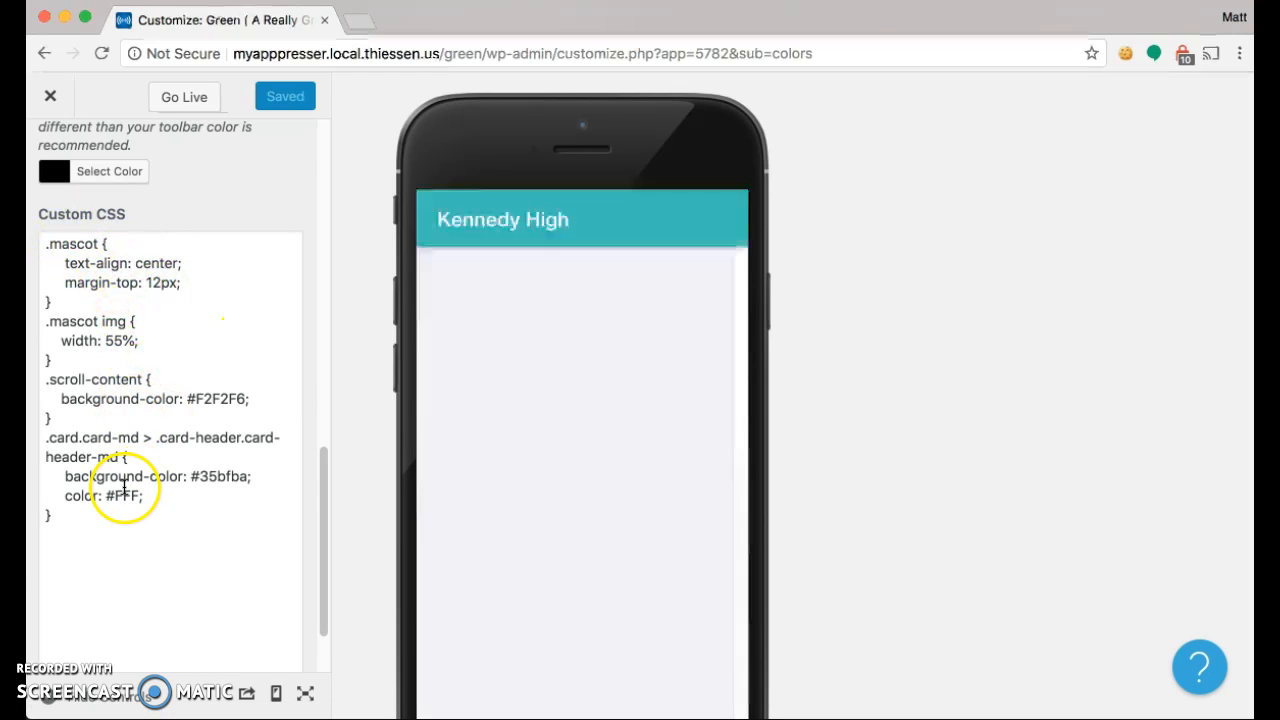
scroll(590, 405, "down", 2)
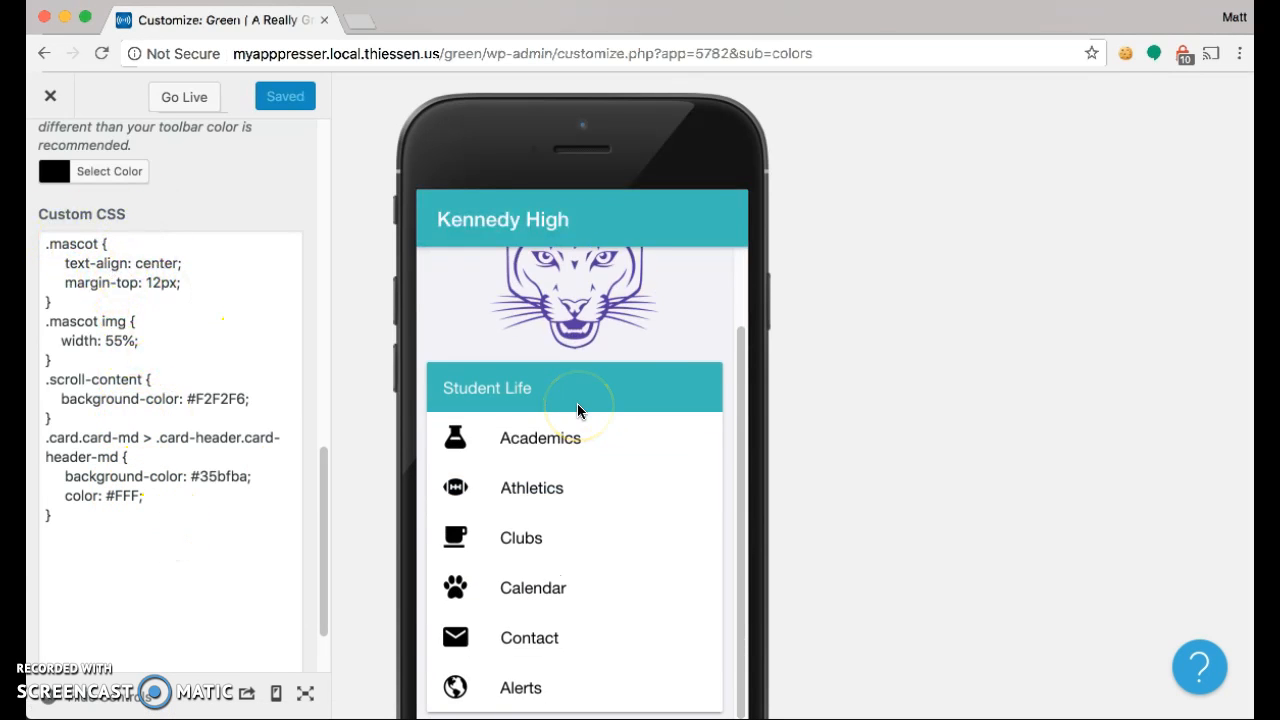
scroll(578, 410, "up", 2)
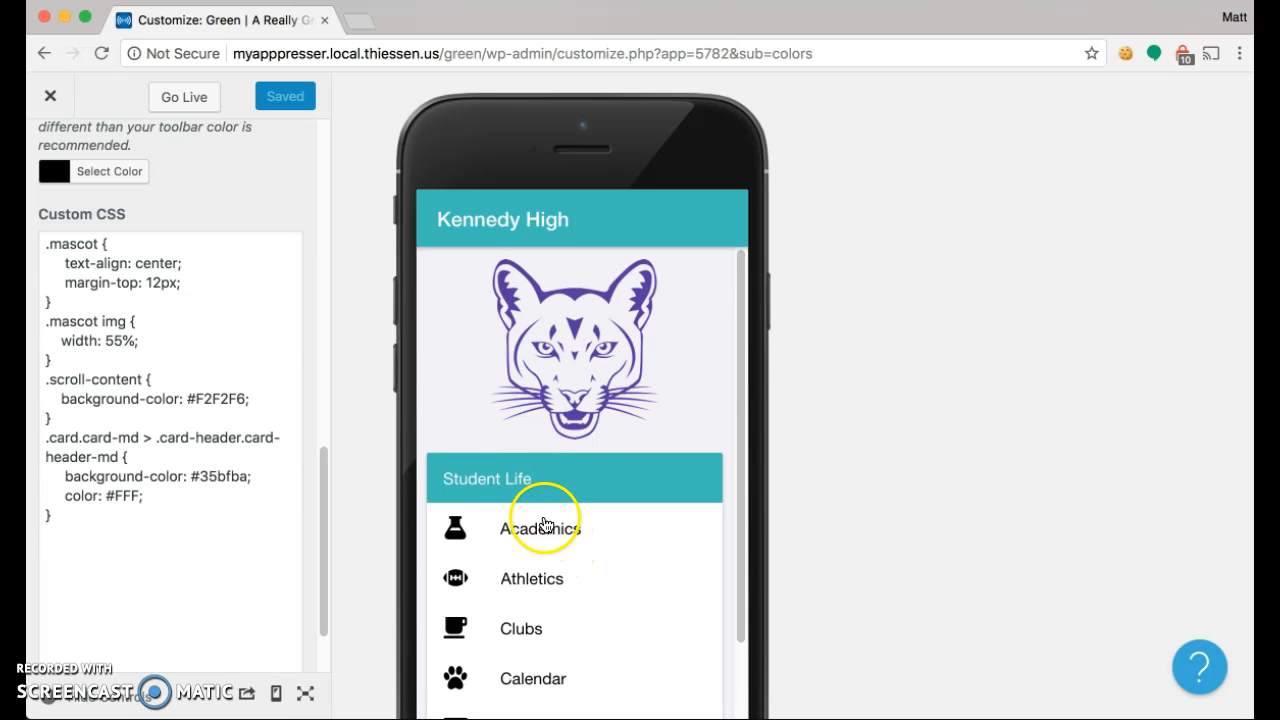
scroll(587, 484, "down", 2)
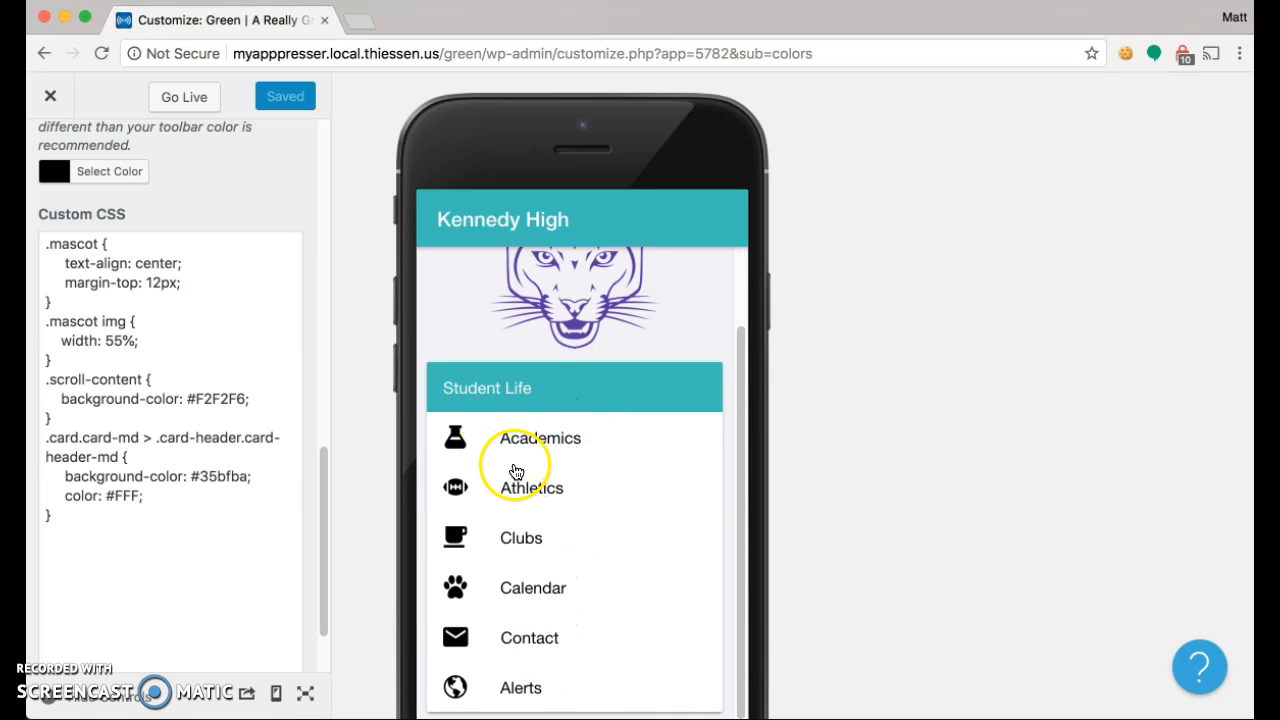
scroll(447, 451, "up", 2)
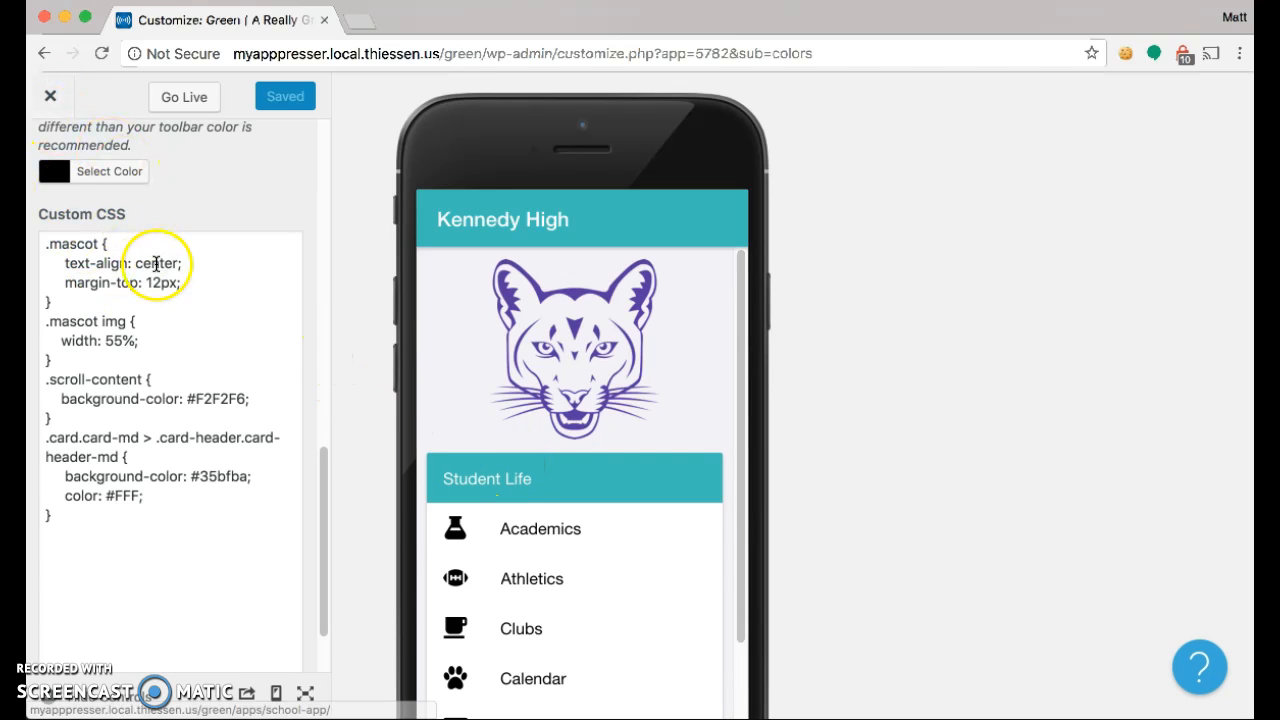
Leave the Colors section and open the app's Settings section
scroll(150, 263, "up", 10)
left_click(50, 153)
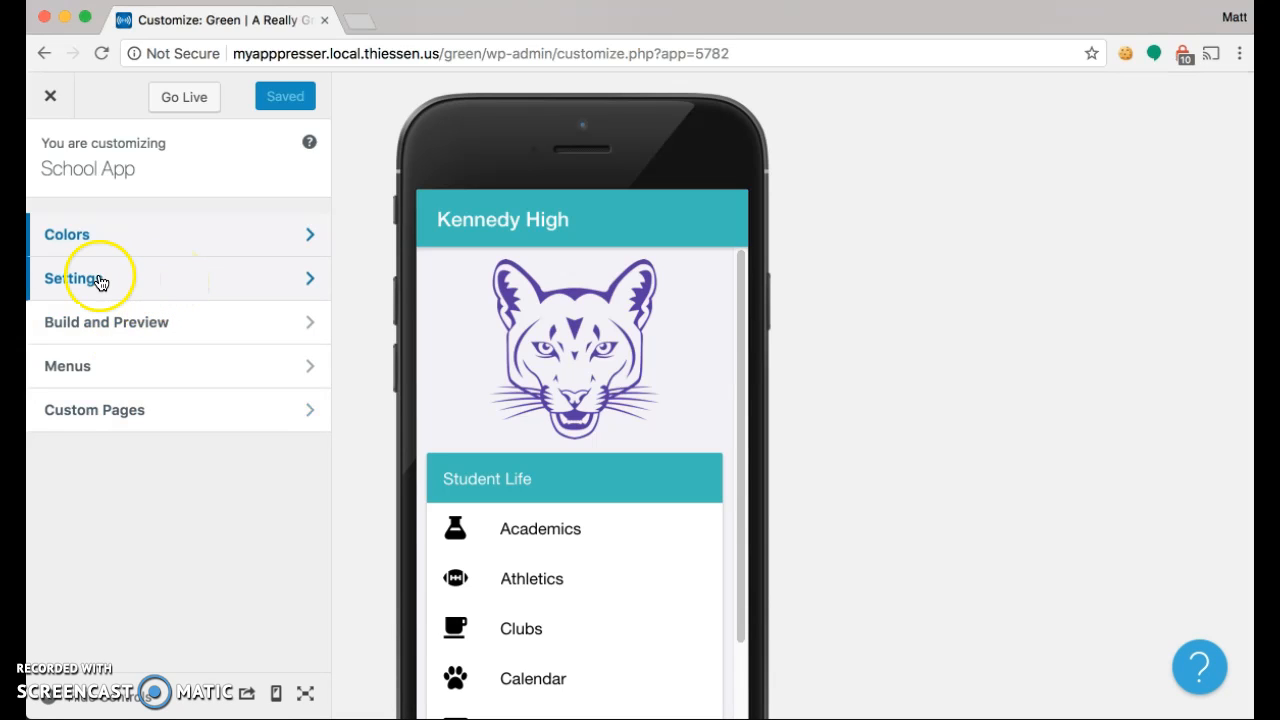
left_click(141, 280)
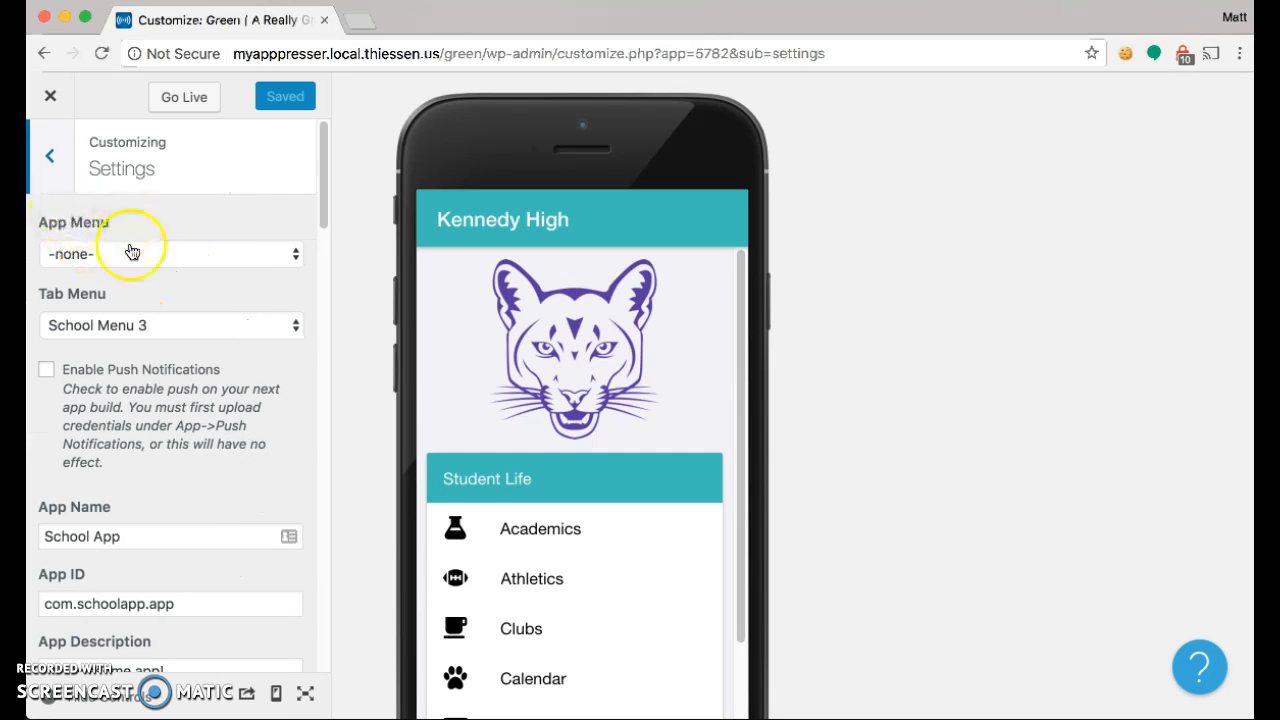
Try setting the Tab Menu to -none-, restore it to School Menu 3, and save the settings
left_click(150, 325)
left_click(180, 212)
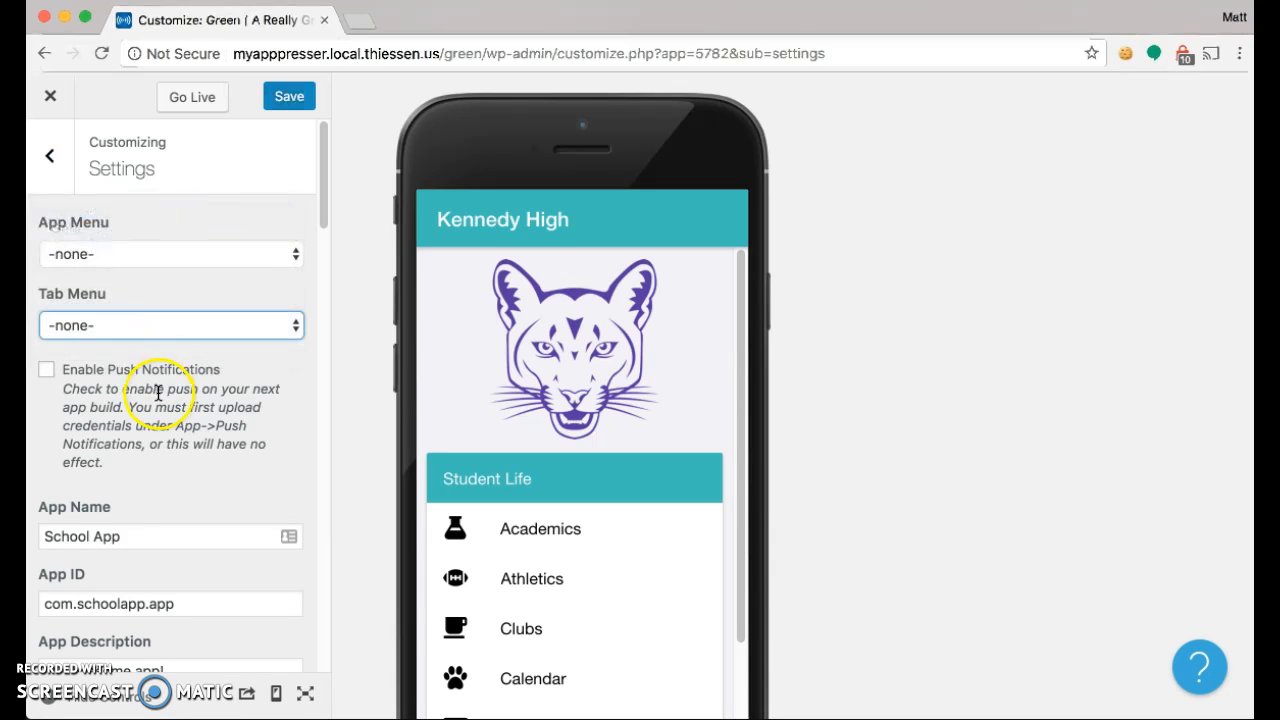
left_click(143, 325)
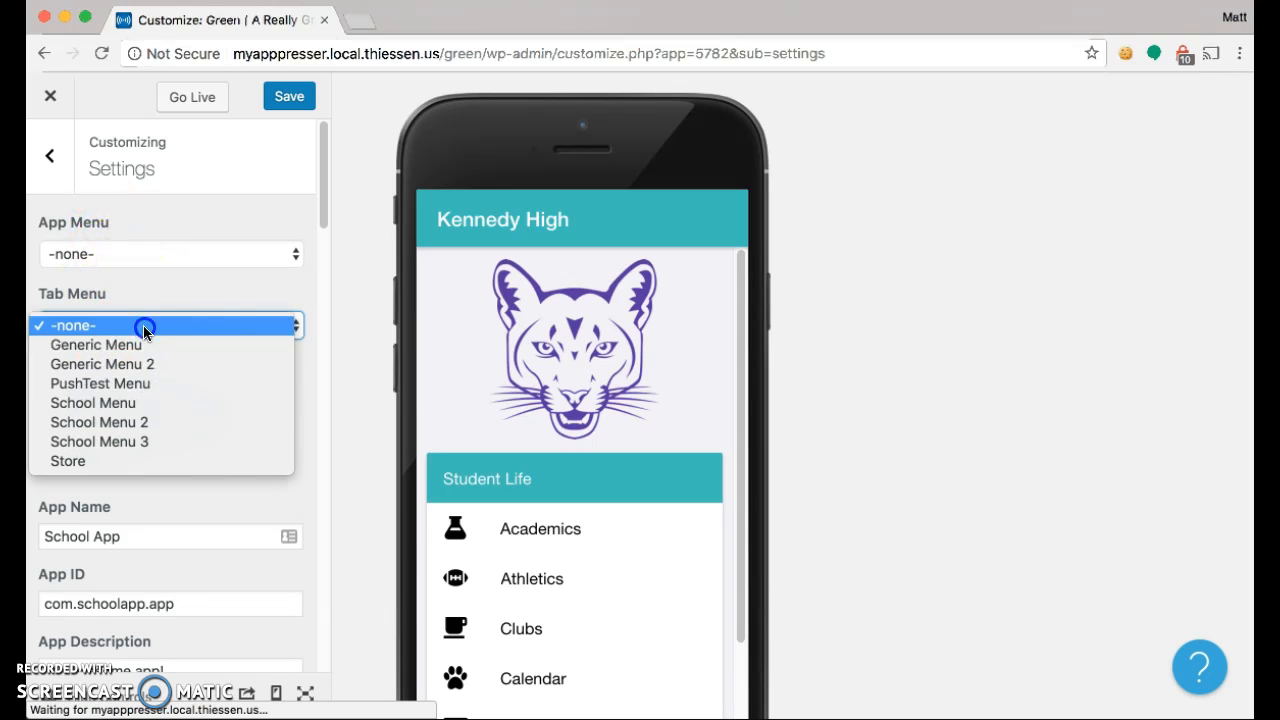
left_click(148, 446)
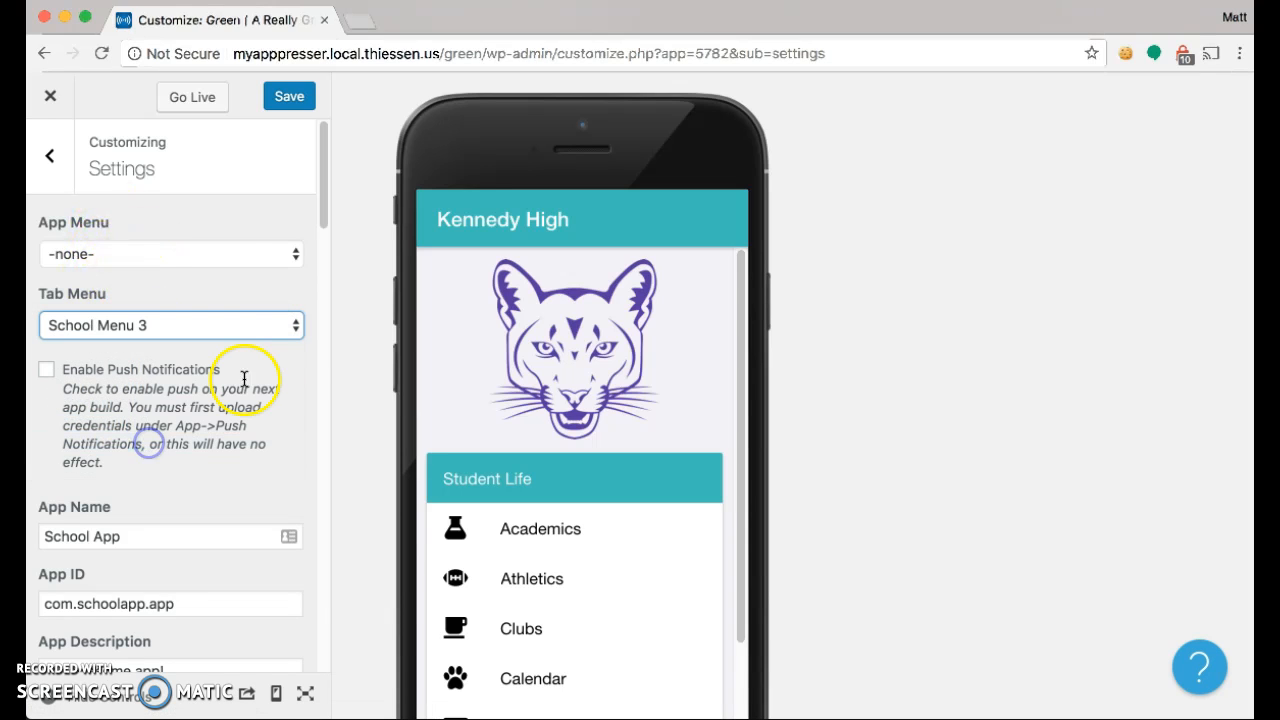
left_click(283, 97)
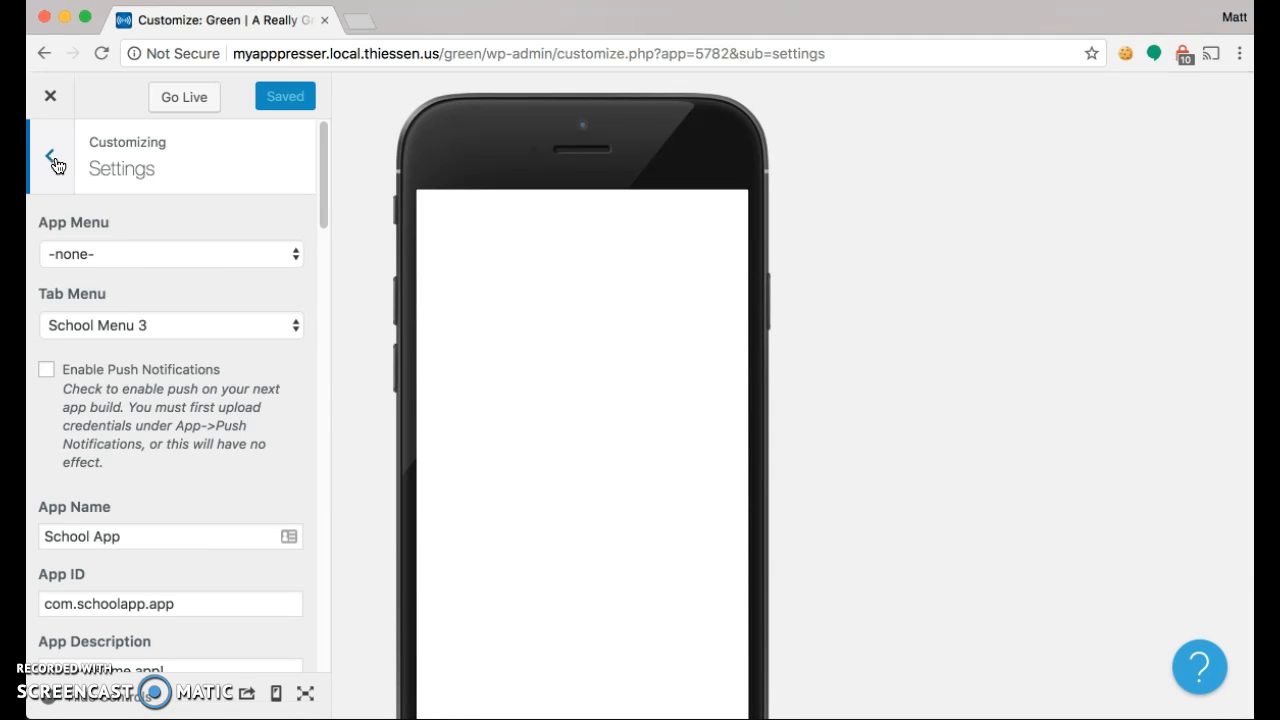
Open School Menu 3 in the Menus section and examine the Kennedy High item's settings and the menu entries in the app preview
left_click(55, 163)
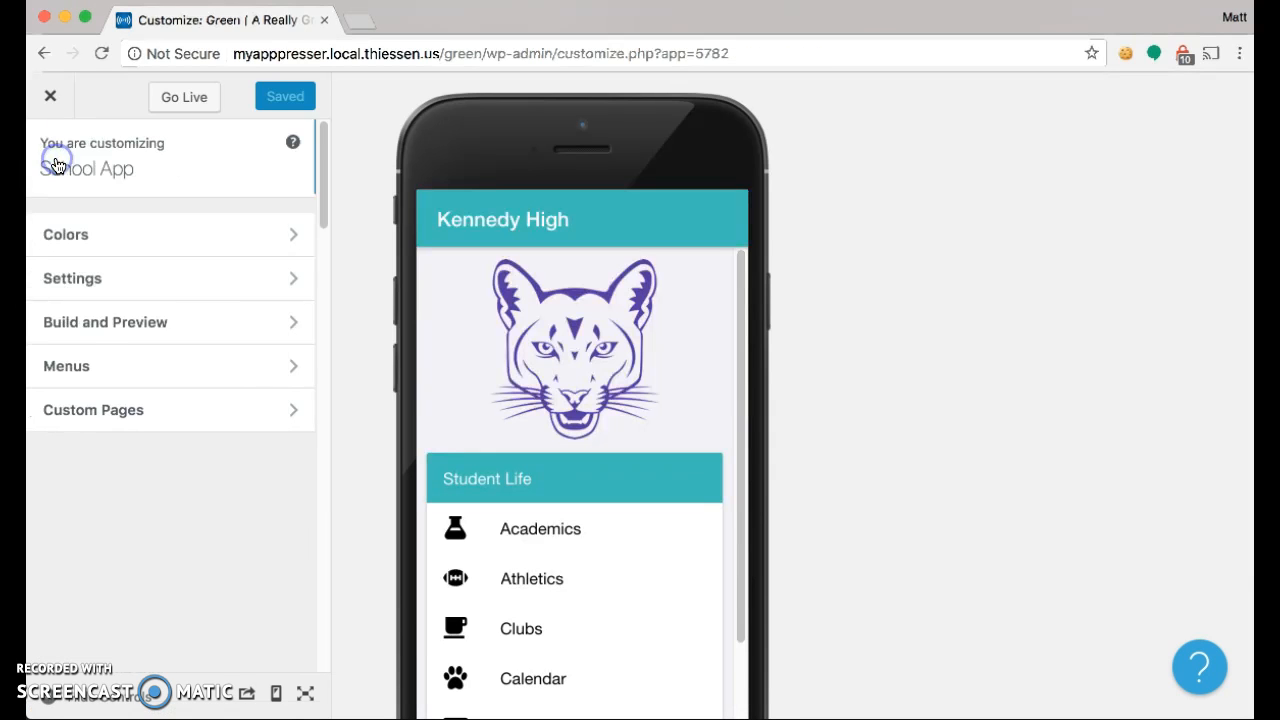
left_click(163, 368)
left_click(195, 477)
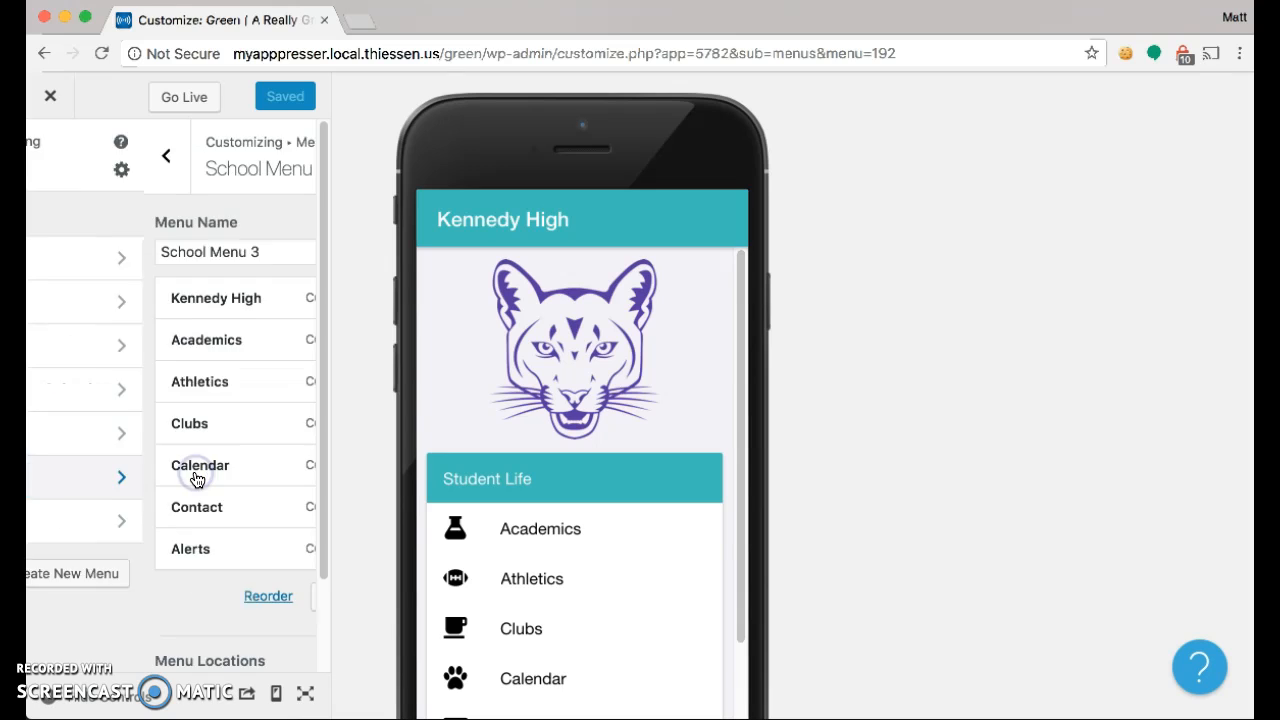
left_click(203, 296)
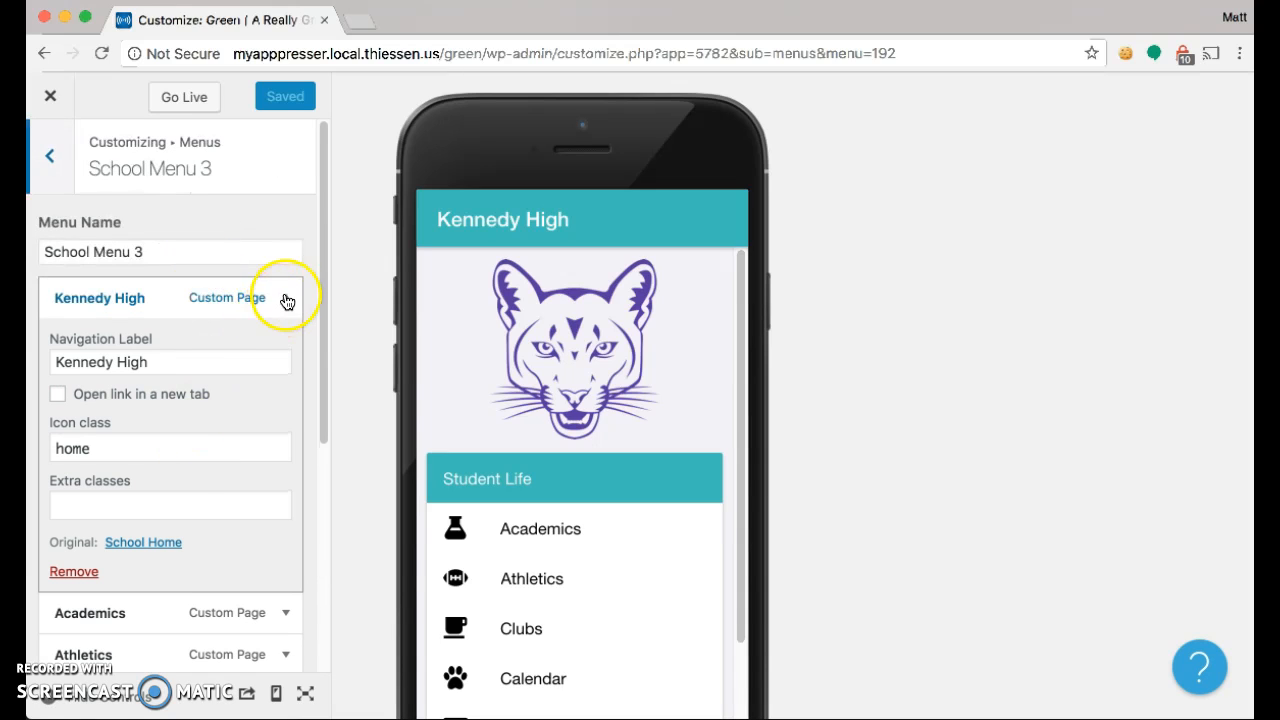
left_click(285, 298)
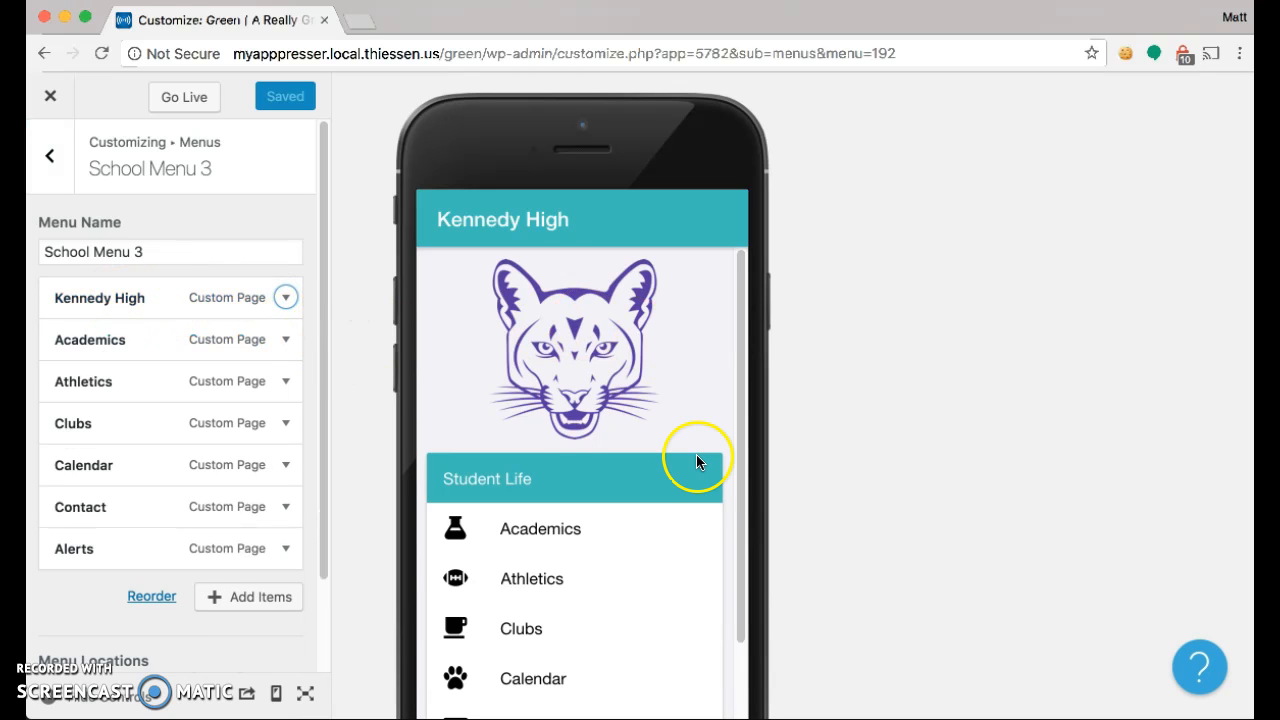
scroll(696, 458, "down", 2)
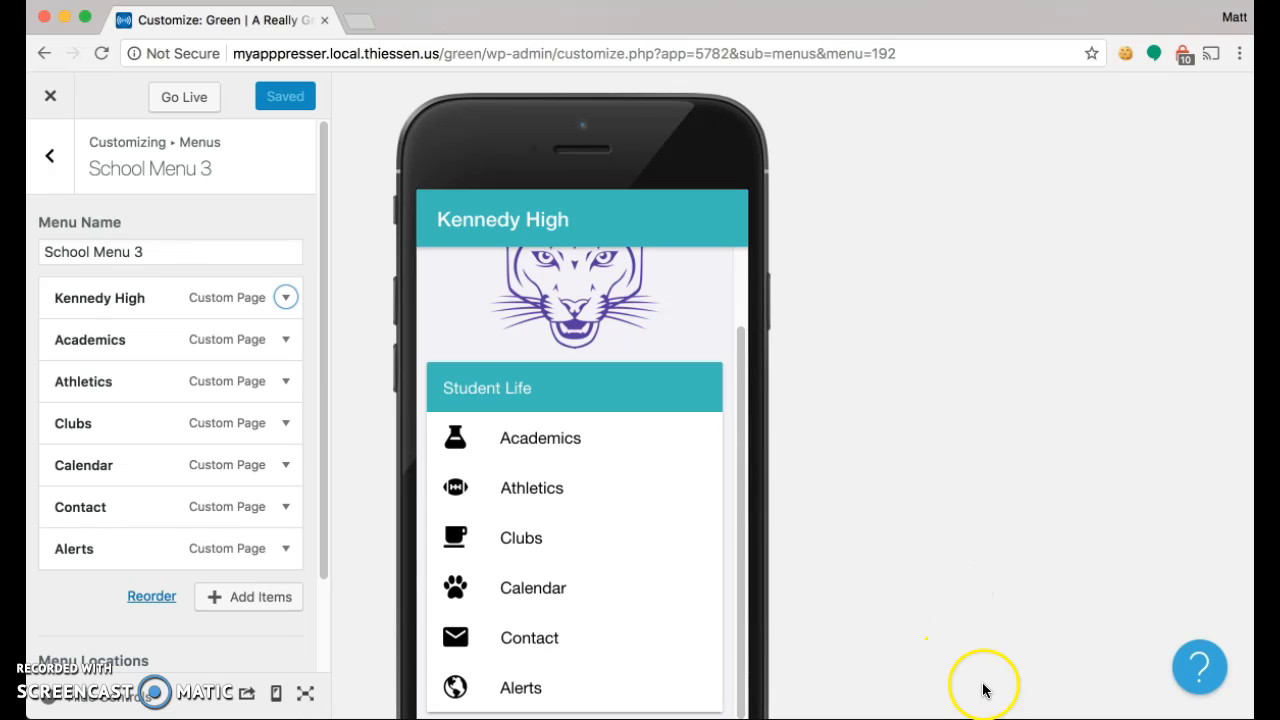
Open the School Home custom page for editing and examine its list button code, highlighting the Clubs button block
left_click(49, 156)
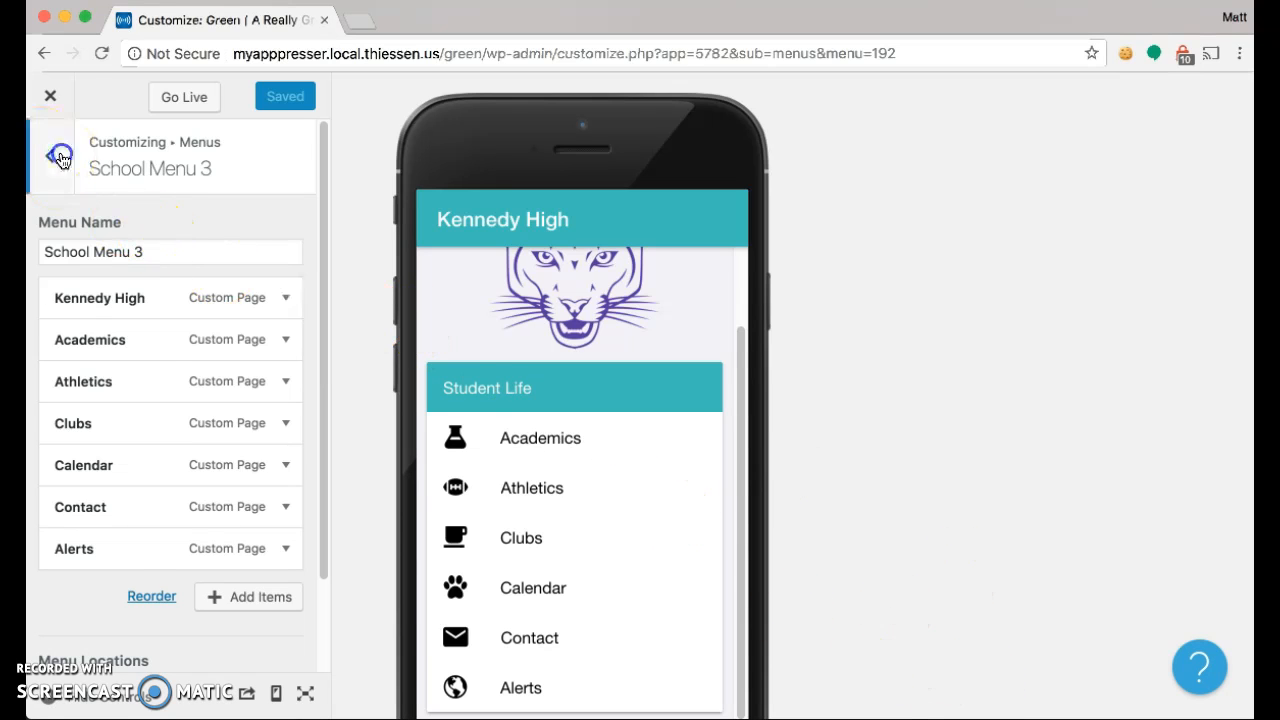
left_click(50, 156)
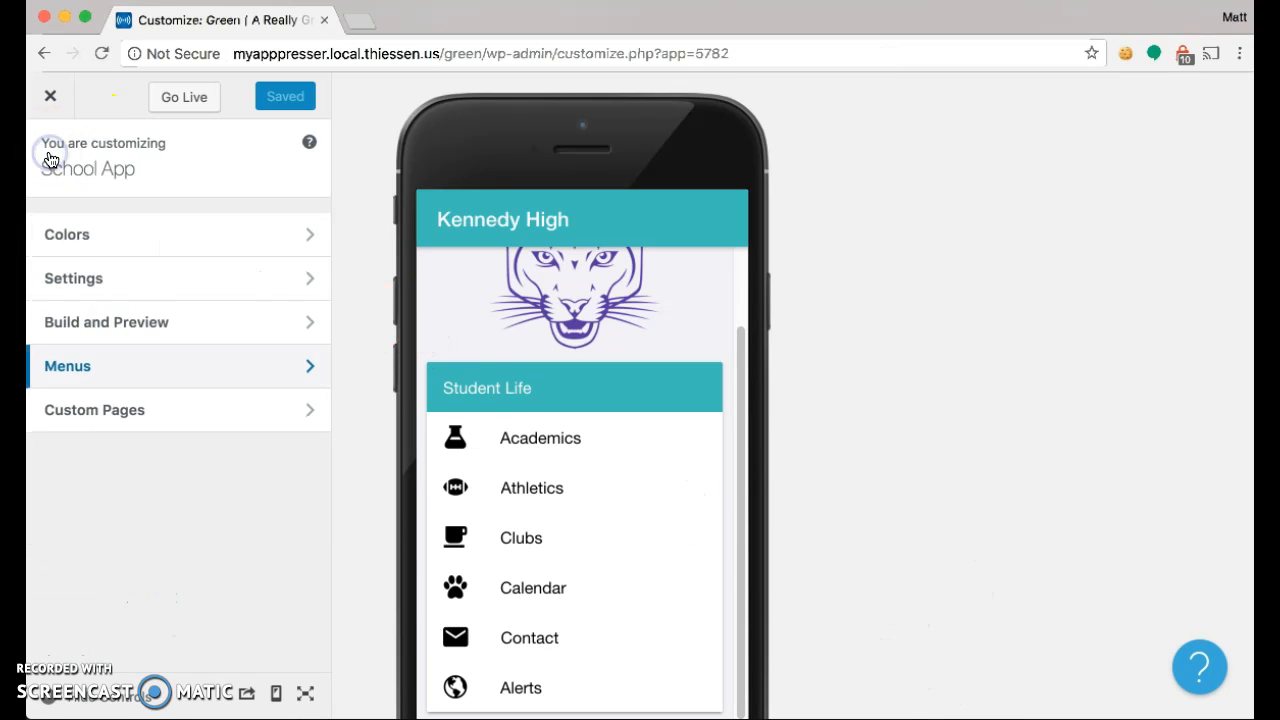
left_click(95, 410)
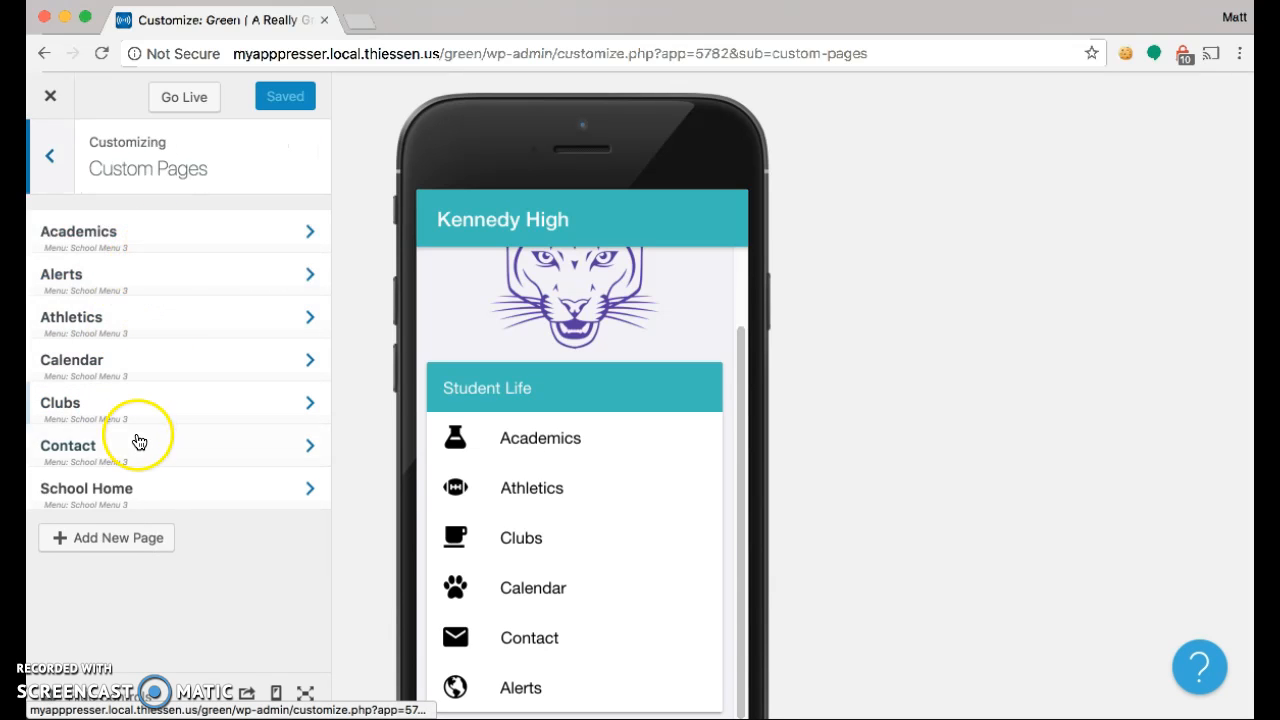
left_click(125, 496)
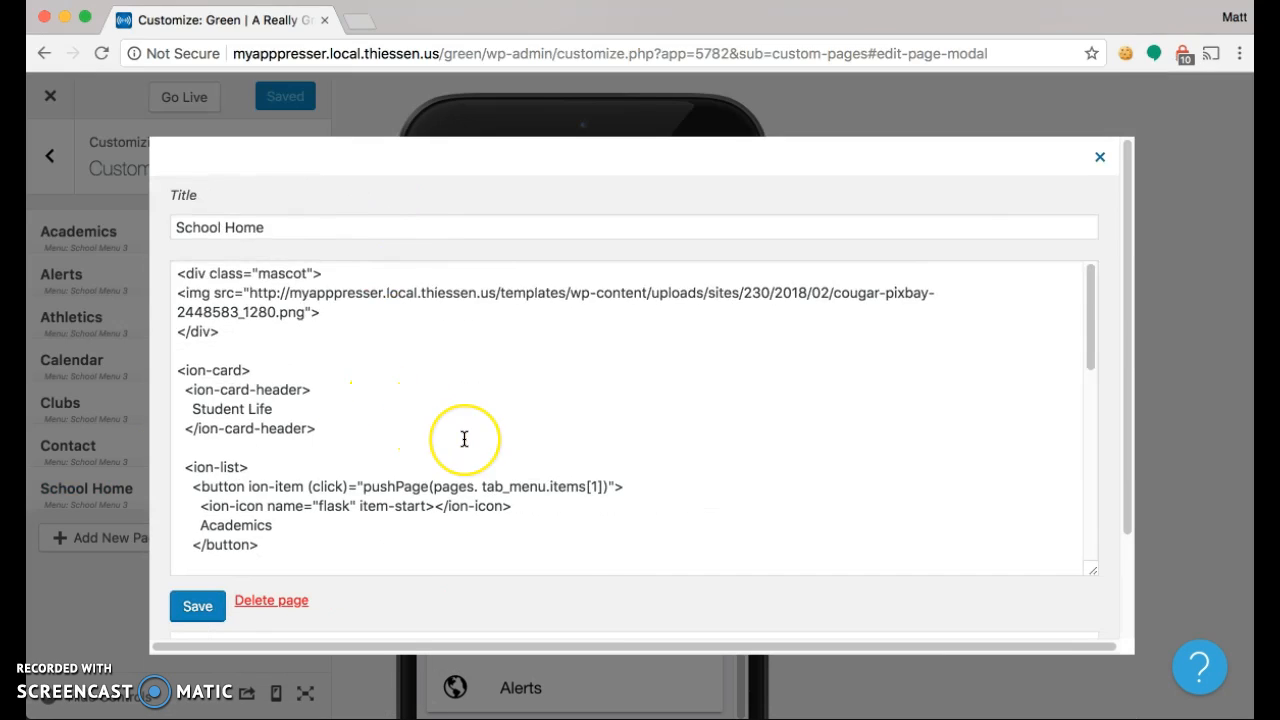
scroll(462, 438, "down", 3)
scroll(464, 438, "down", 5)
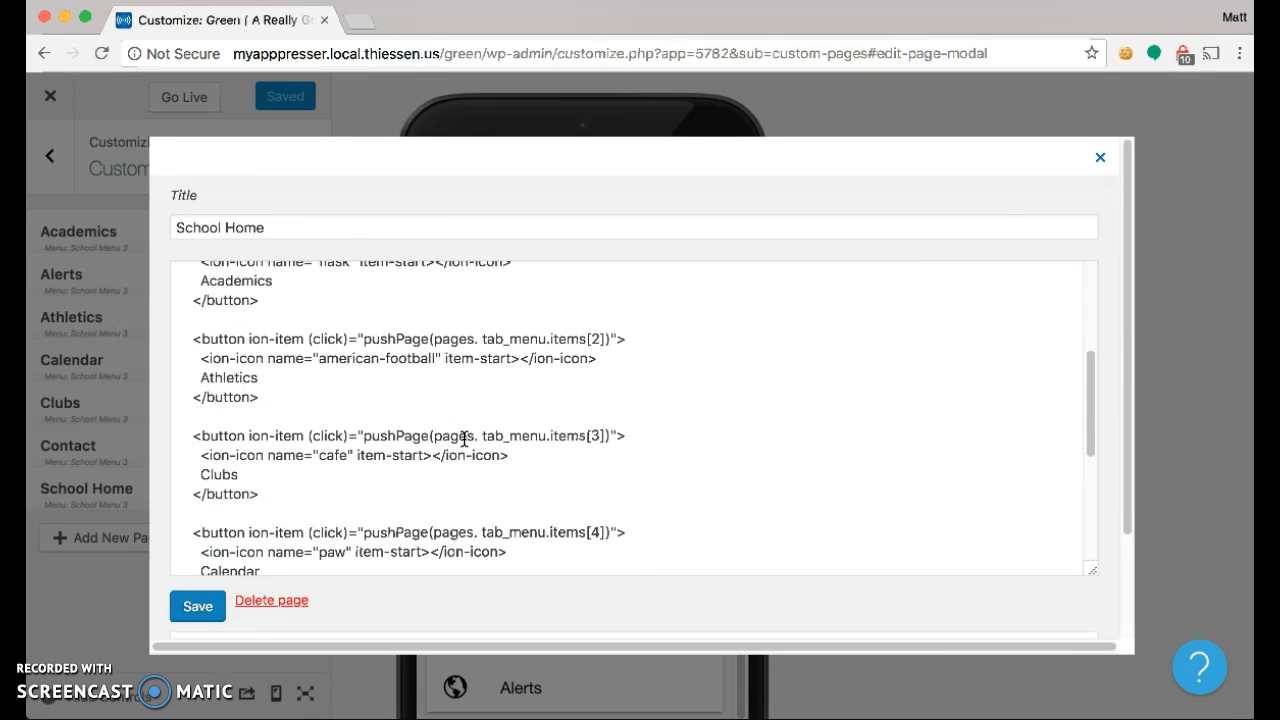
scroll(458, 442, "down", 1)
left_click_drag(286, 406, 190, 350)
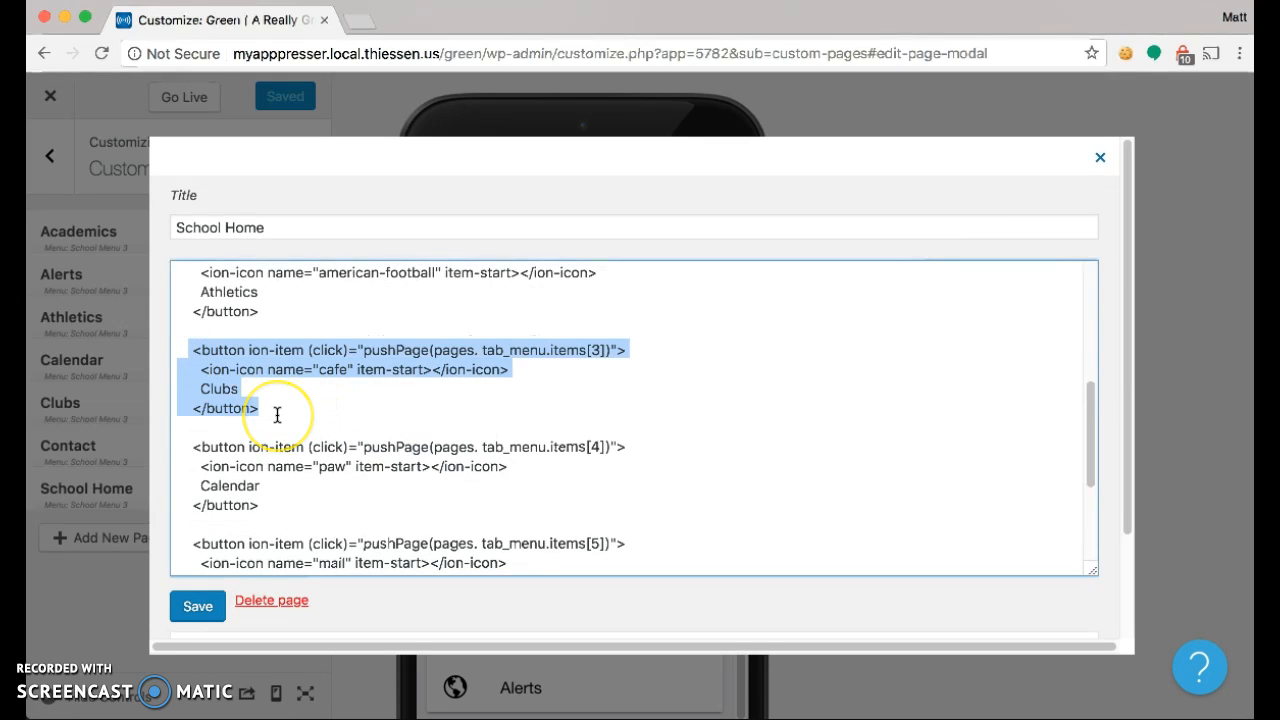
Review the ion-item and ion-list markup and the mascot div class in the School Home code, and close the page editor
scroll(277, 414, "up", 8)
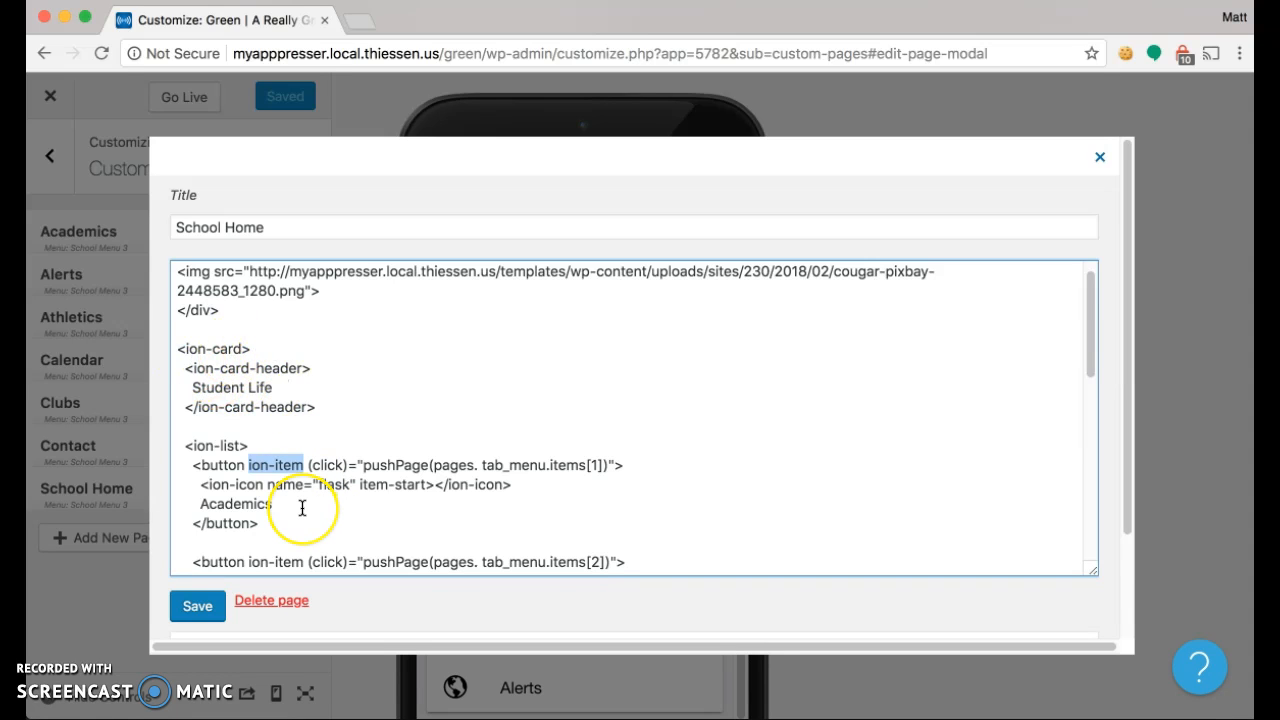
scroll(302, 508, "down", 2)
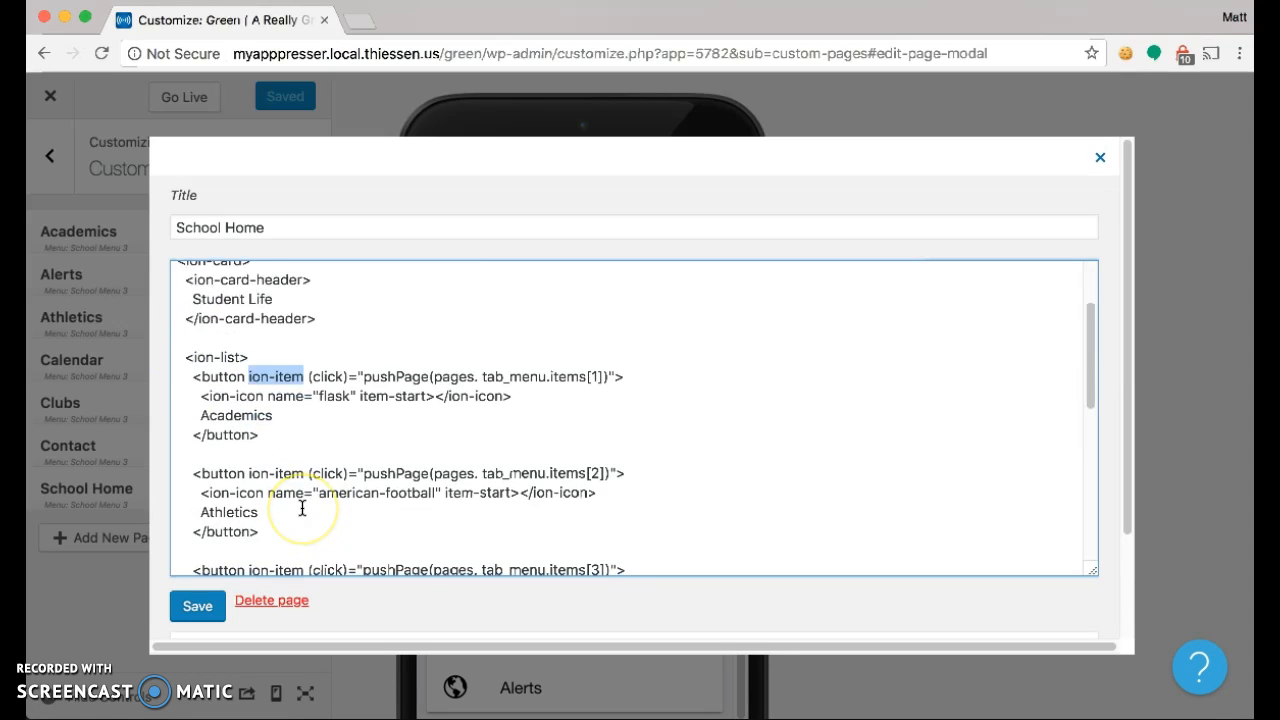
left_click(241, 358)
scroll(334, 271, "up", 3)
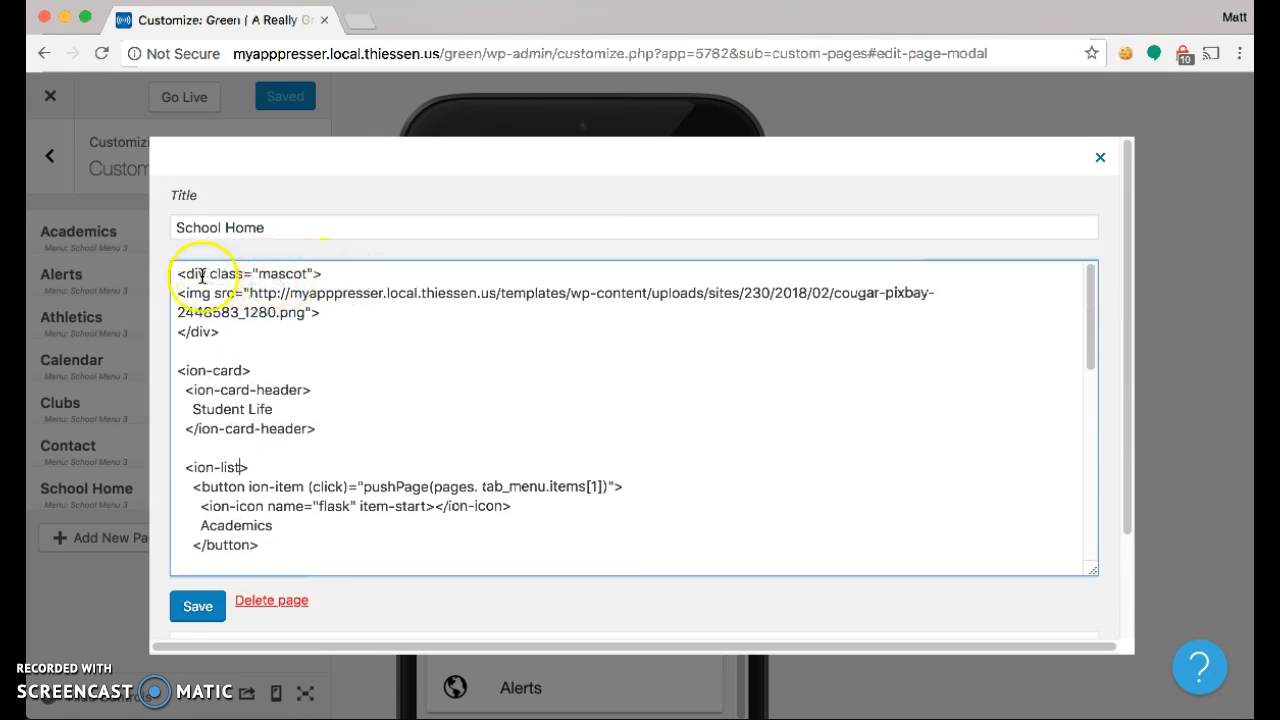
left_click(285, 273)
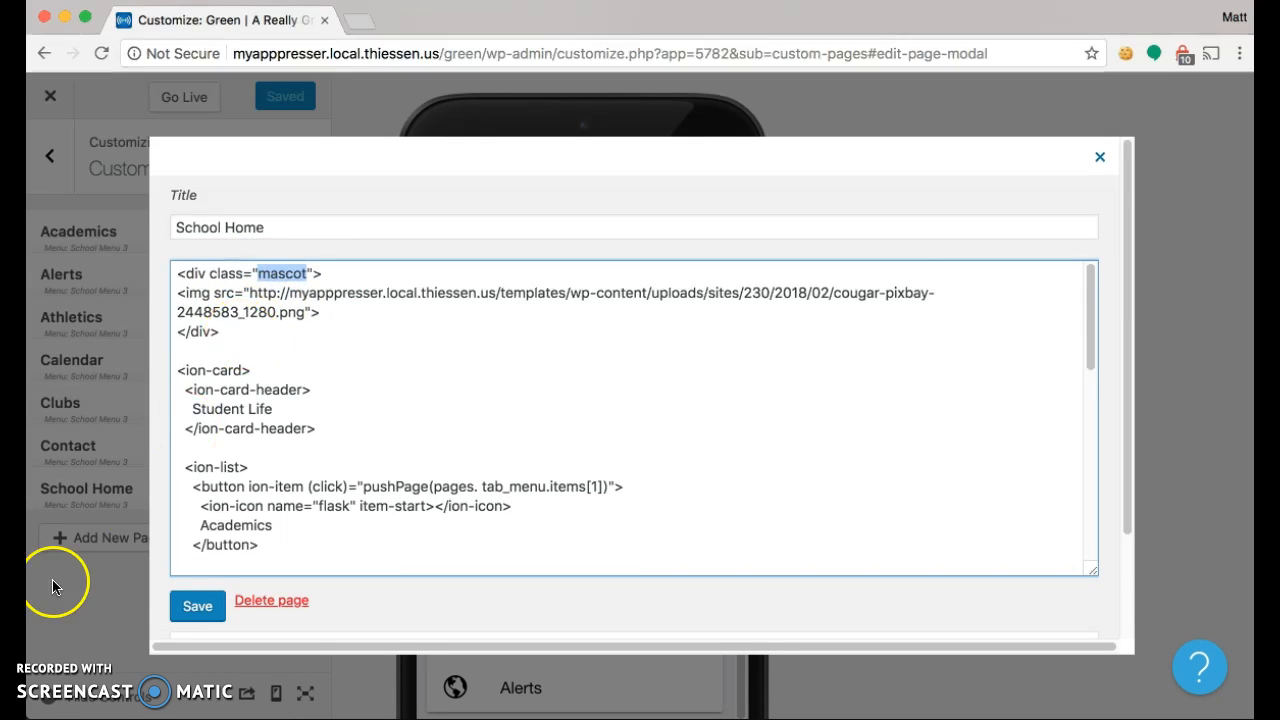
left_click(106, 596)
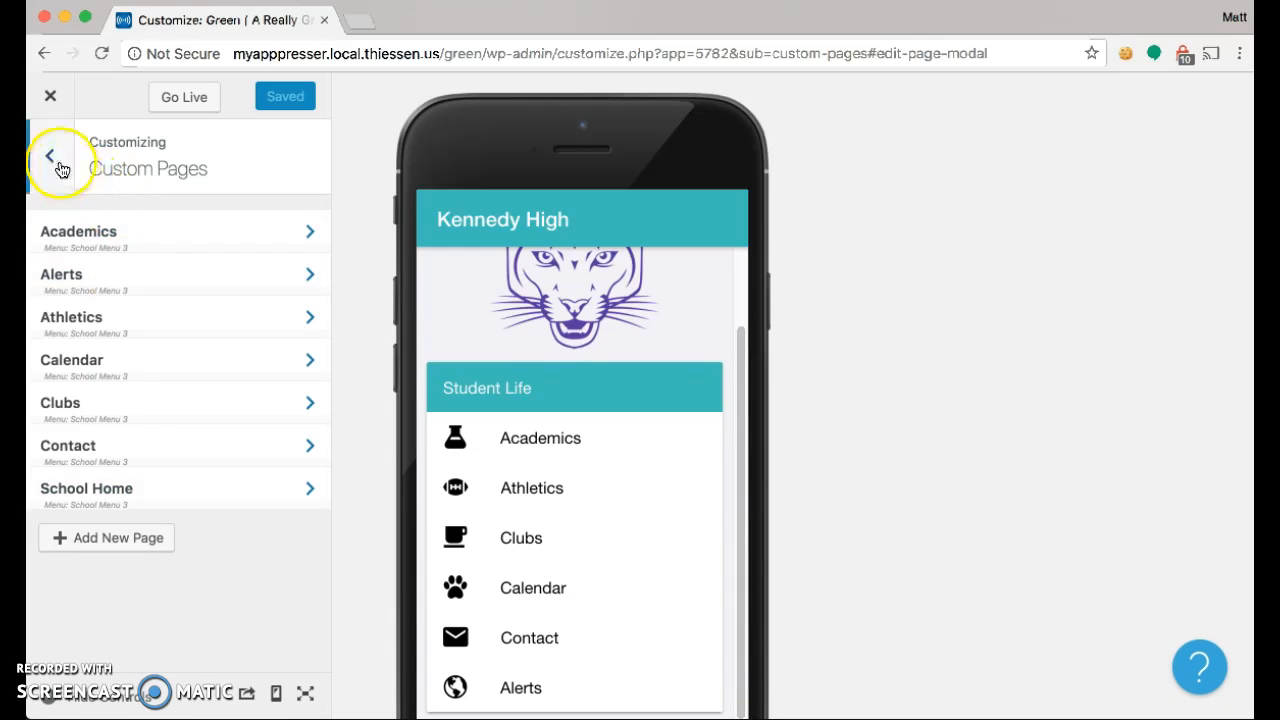
Go back to the Colors section and compare the Custom CSS rules with the School Home page in the app preview
left_click(54, 163)
left_click(122, 233)
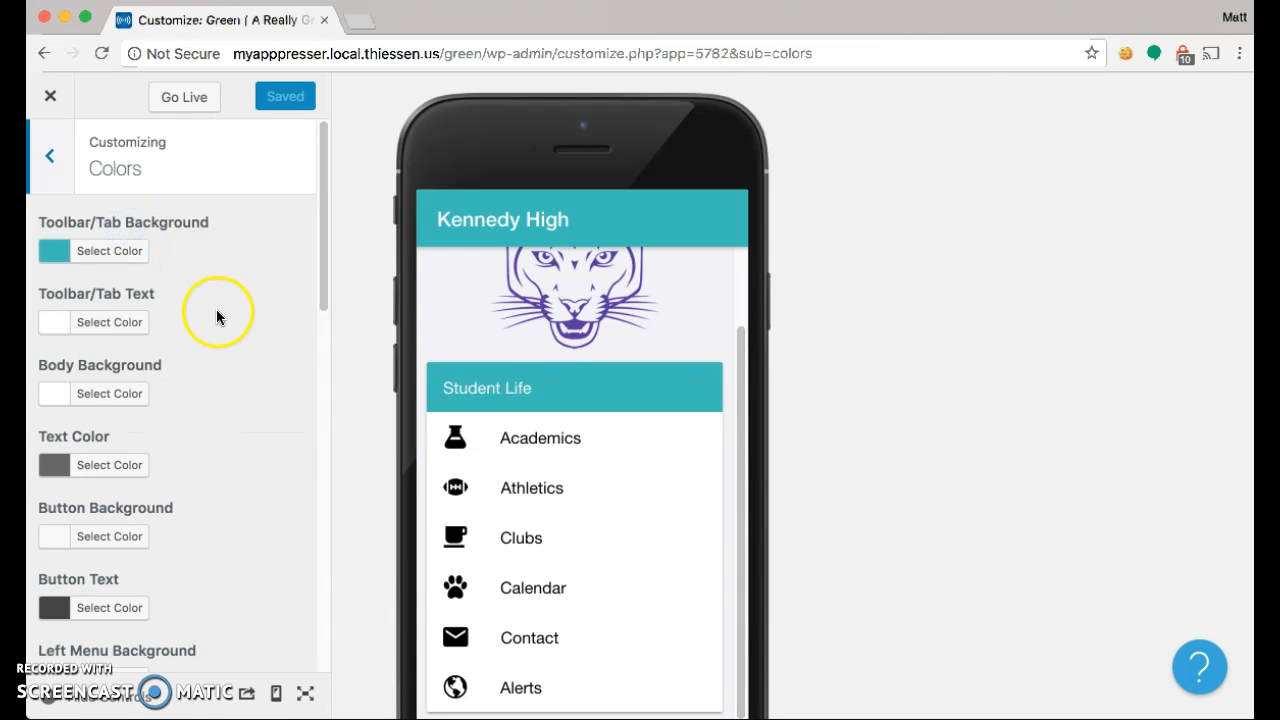
scroll(216, 309, "down", 5)
scroll(216, 309, "down", 4)
left_click(124, 489)
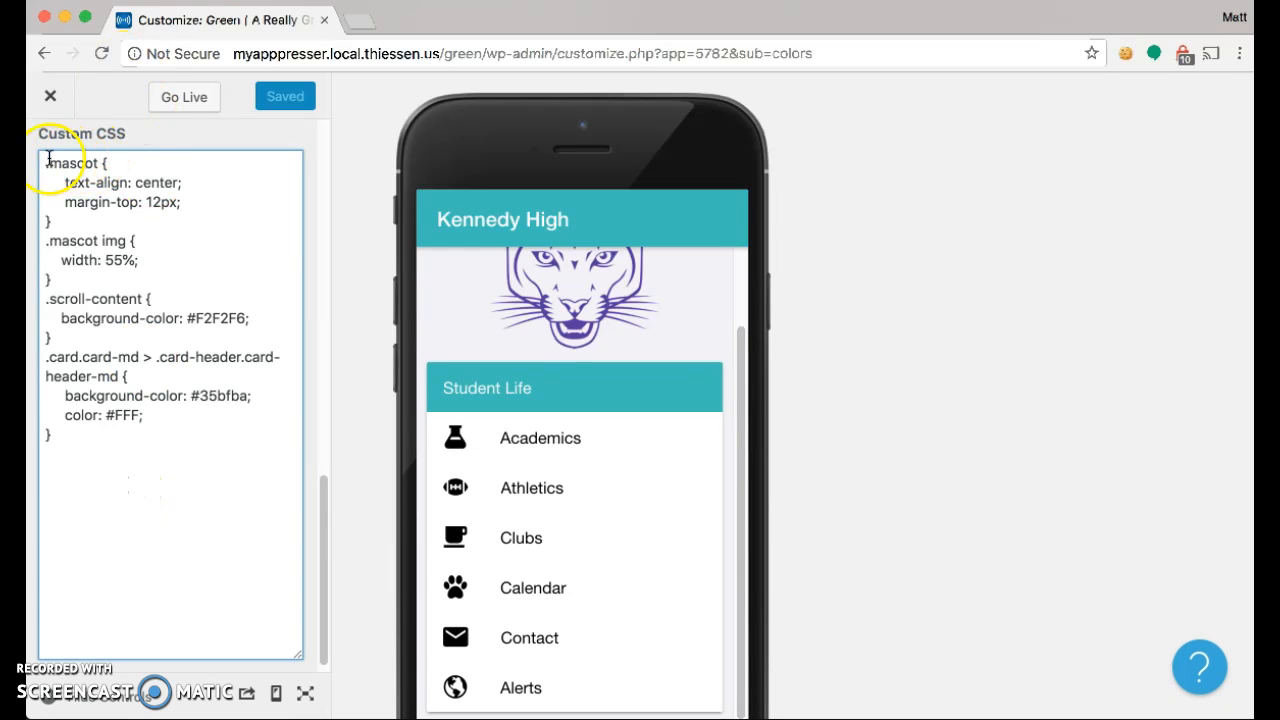
scroll(587, 307, "up", 2)
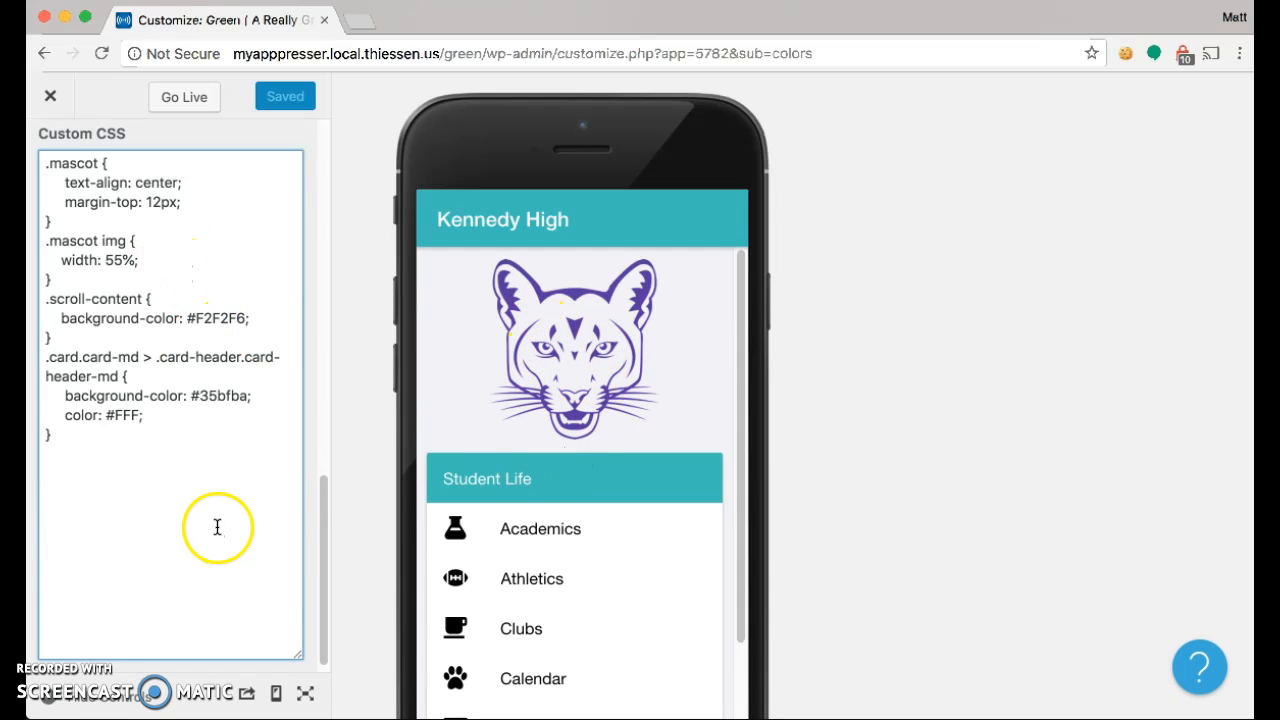
scroll(623, 523, "down", 2)
scroll(623, 523, "up", 2)
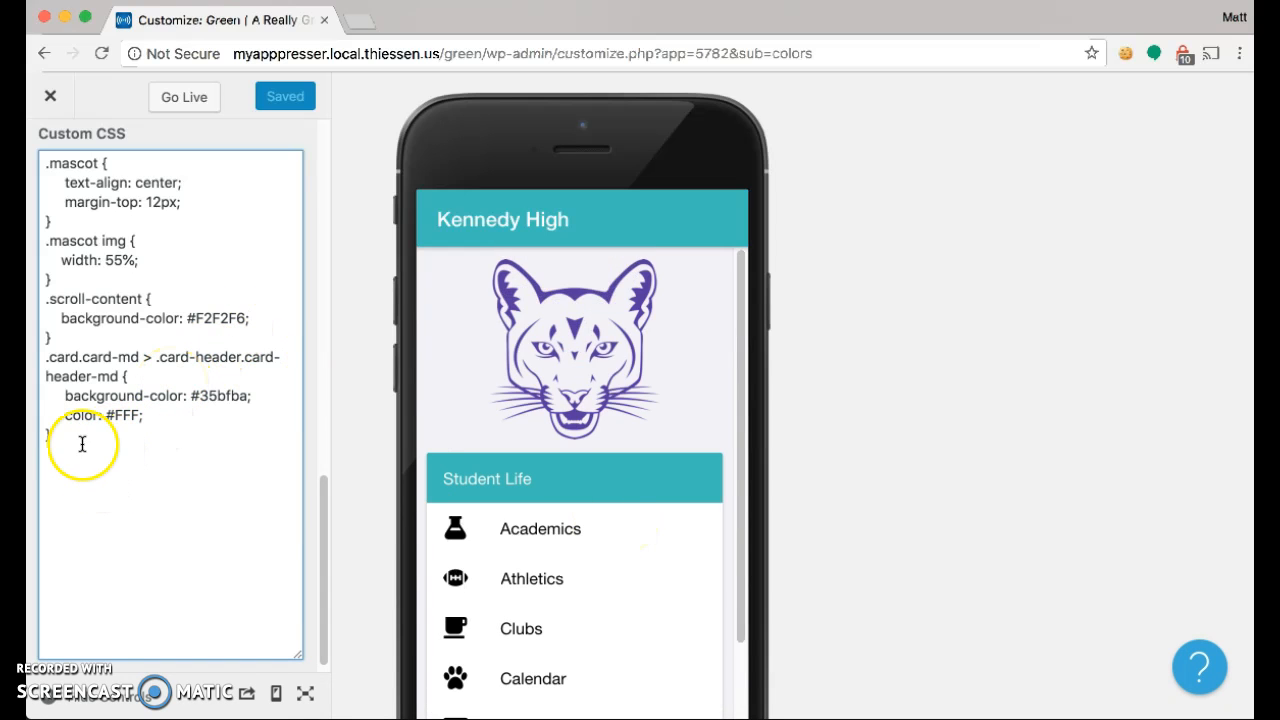
Highlight all the Custom CSS rules, review the app preview against them, and return to the start of the Colors section
left_click_drag(95, 443, 45, 172)
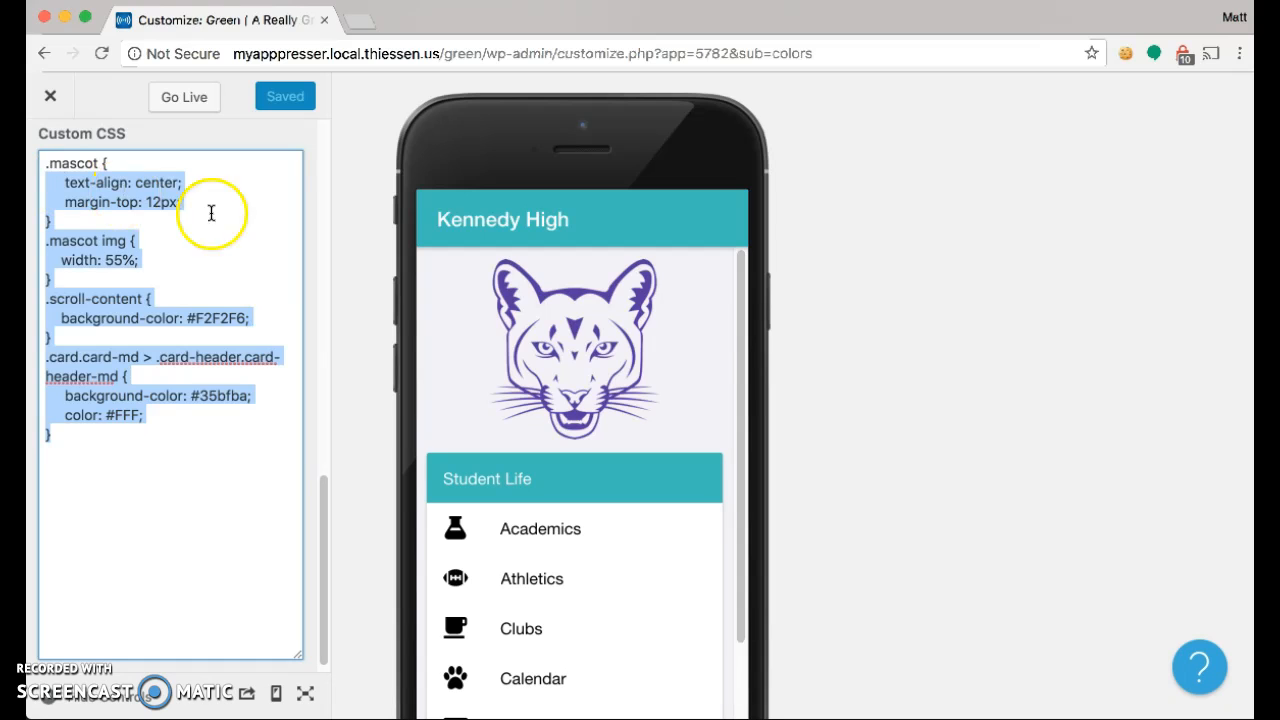
scroll(600, 365, "down", 2)
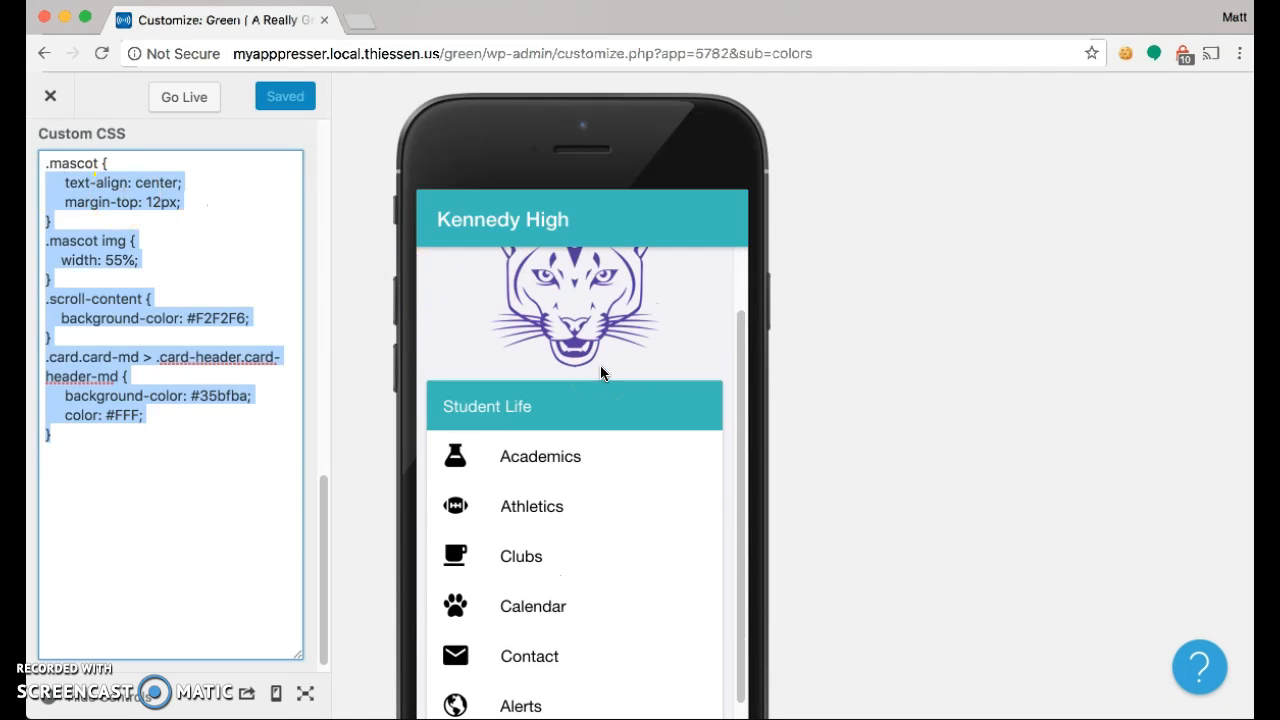
scroll(601, 367, "up", 2)
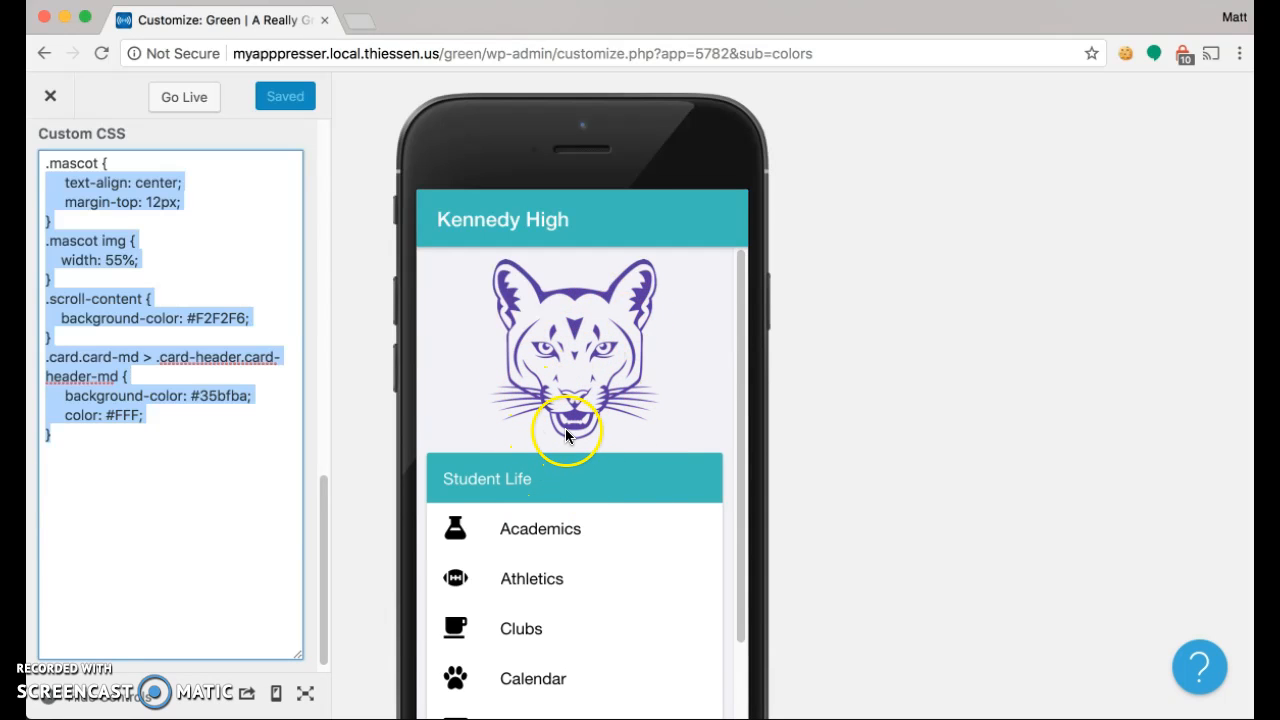
left_click(165, 472)
left_click_drag(90, 439, 43, 157)
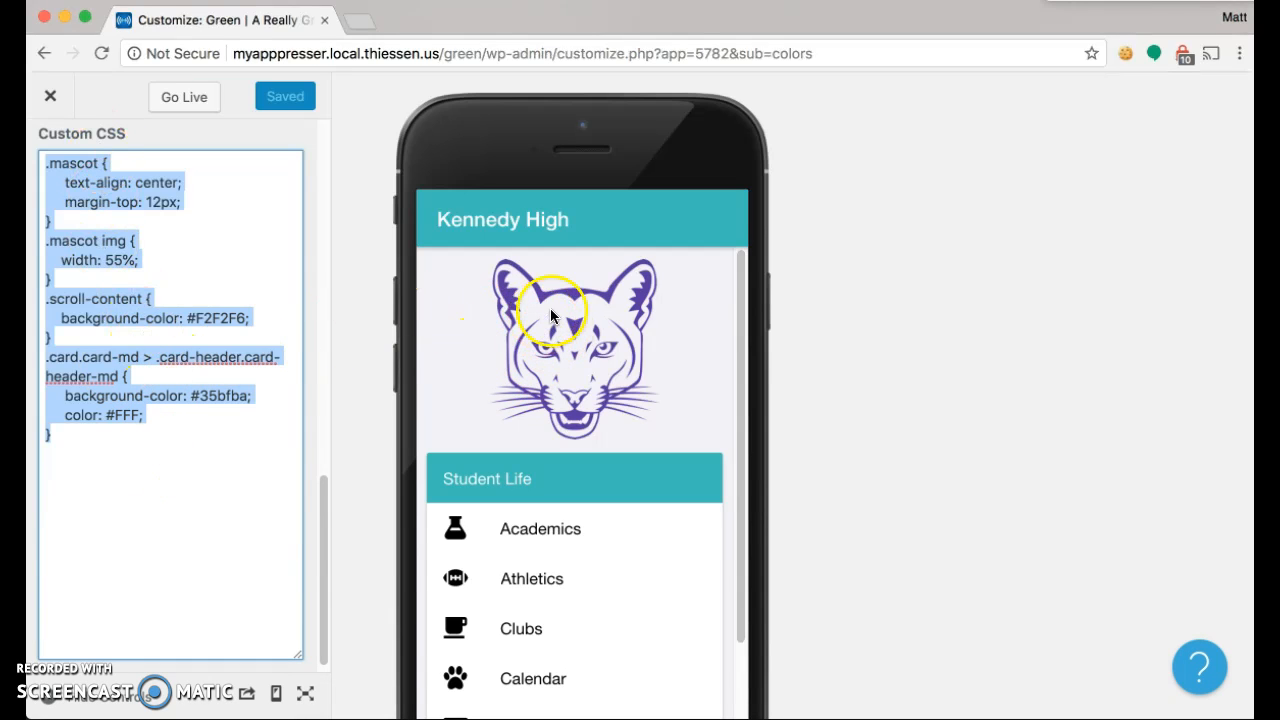
scroll(119, 311, "up", 5)
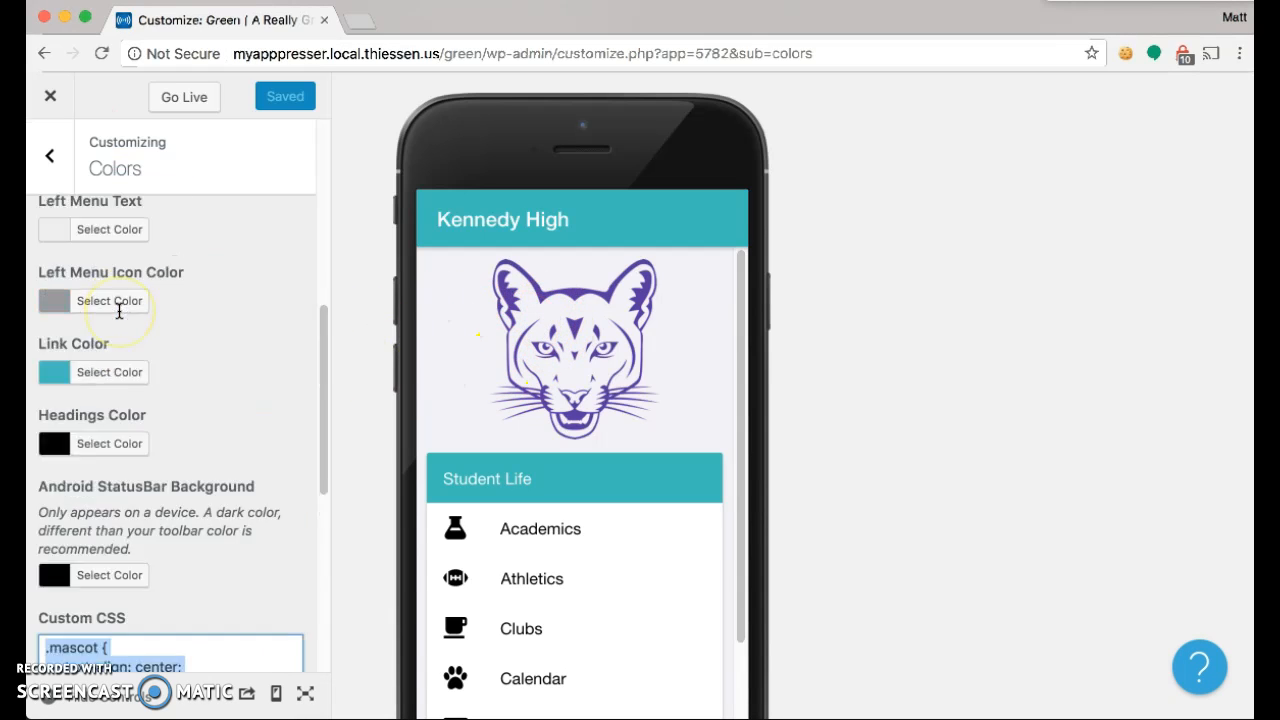
scroll(119, 311, "up", 5)
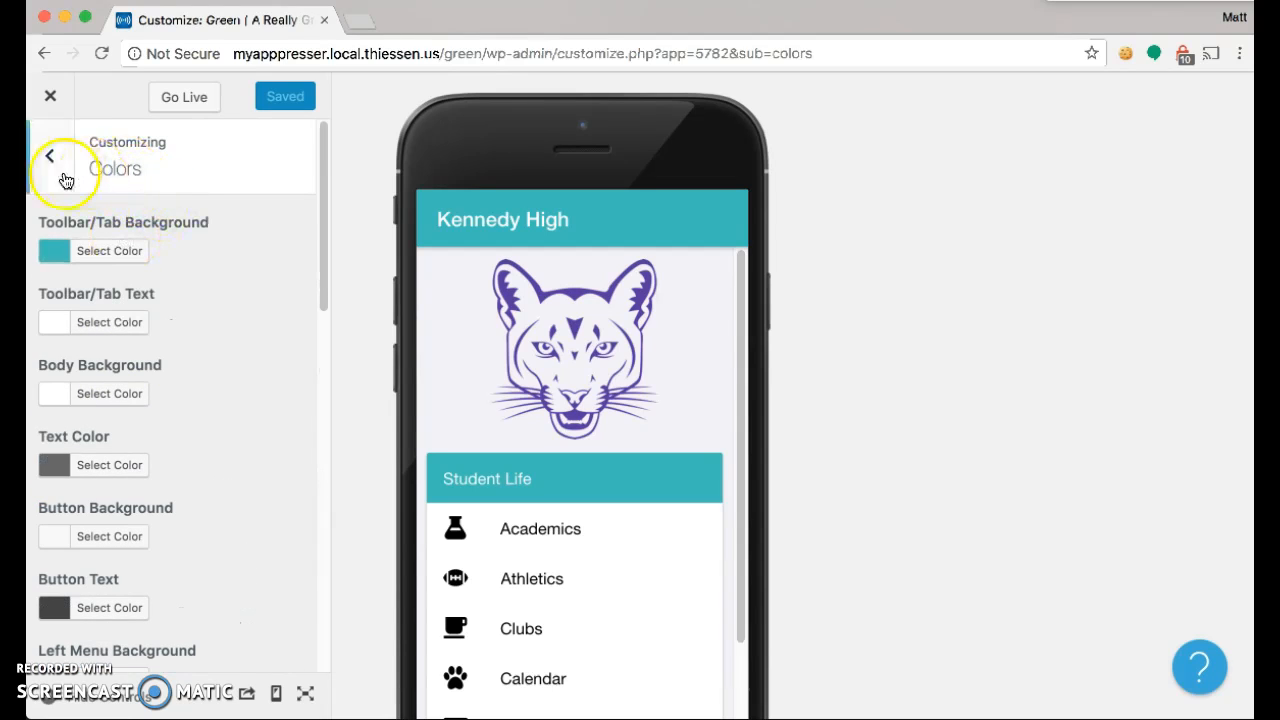